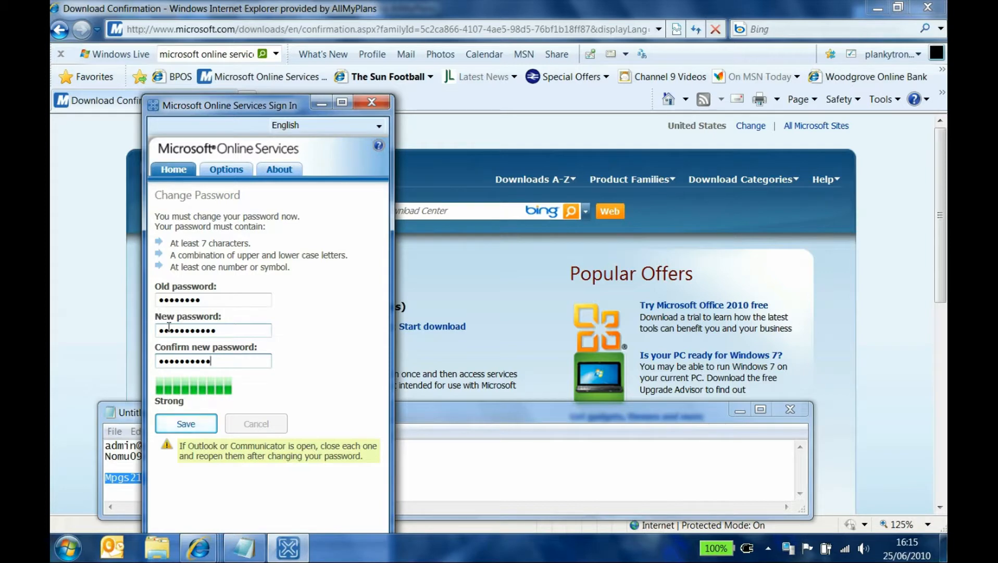
Save the confirmed new strong password on the Change Password screen
left_click(207, 425)
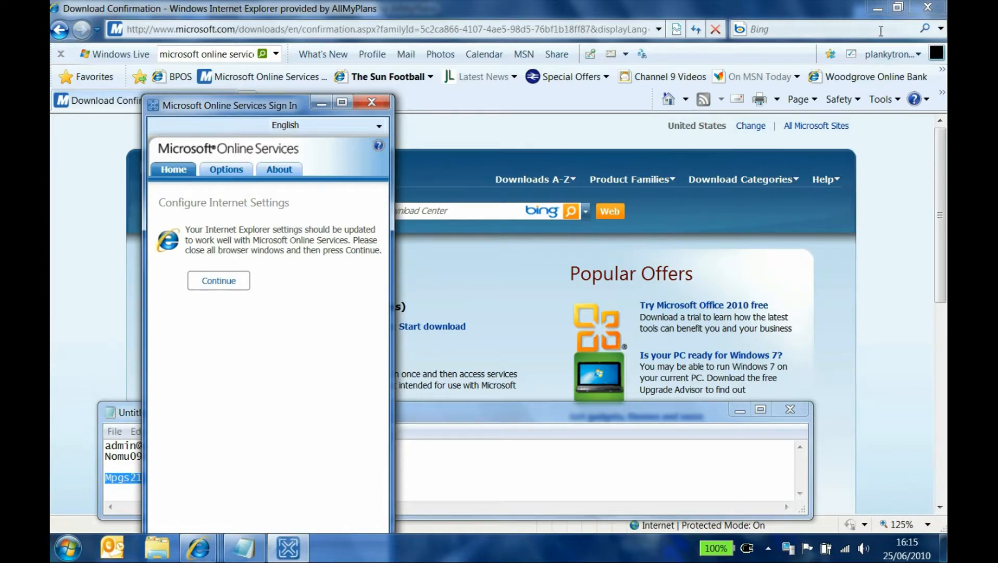
Close the download, sign-in and Hotmail browser windows, then continue to application configuration
left_click(927, 7)
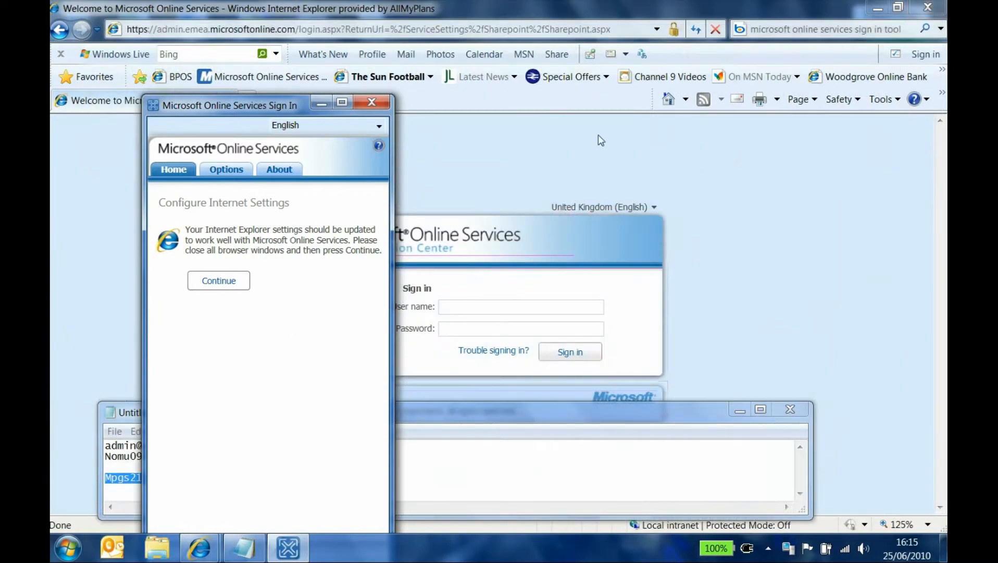
left_click(928, 7)
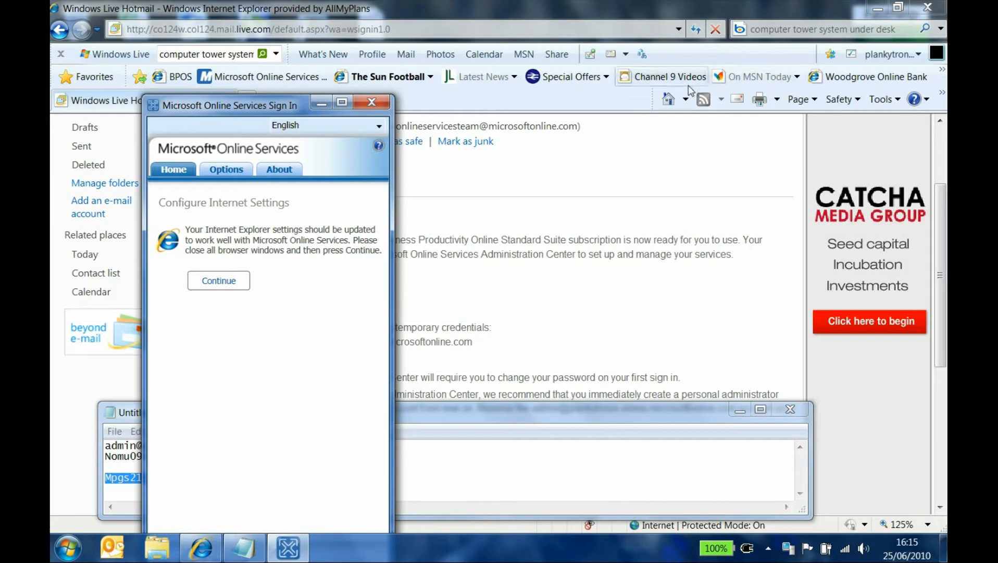
left_click(927, 8)
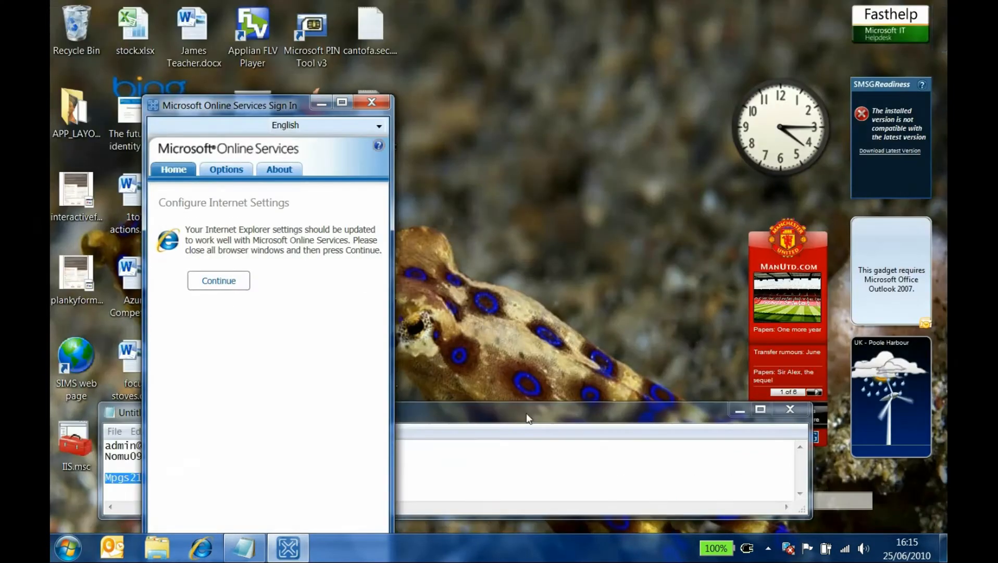
left_click(217, 281)
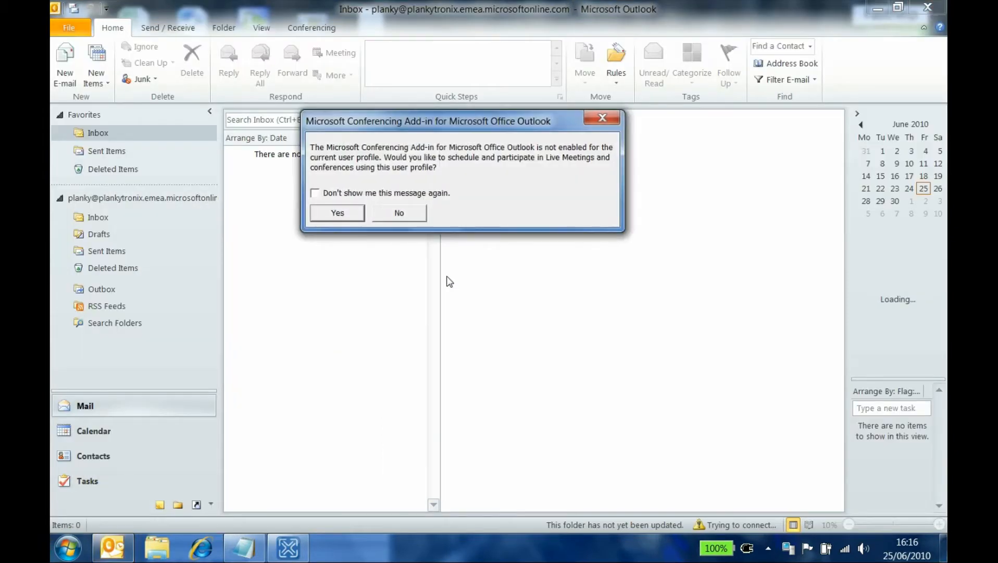
Enable the Conferencing Add-in and suppress its prompt from appearing again
left_click(315, 193)
left_click(334, 217)
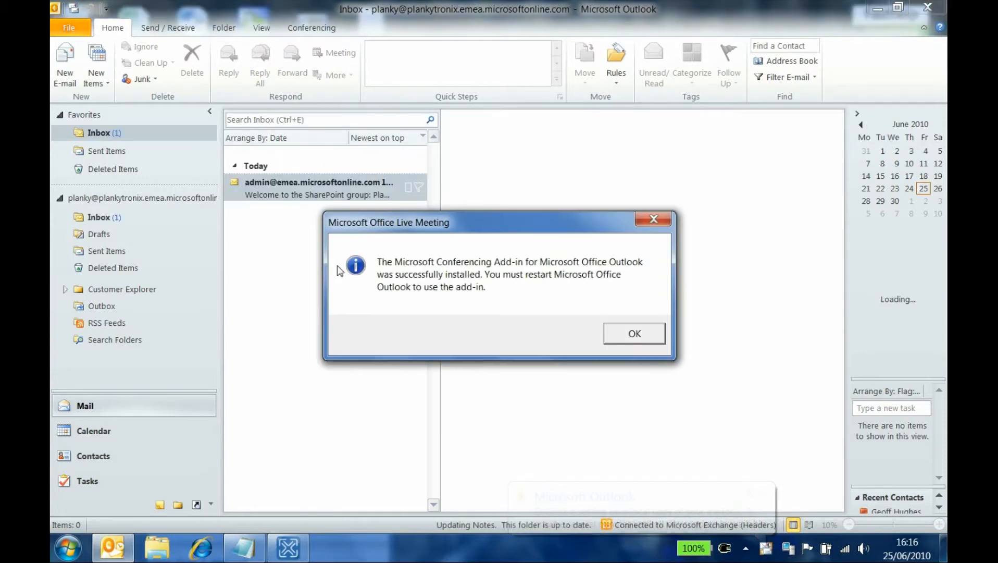
left_click(632, 335)
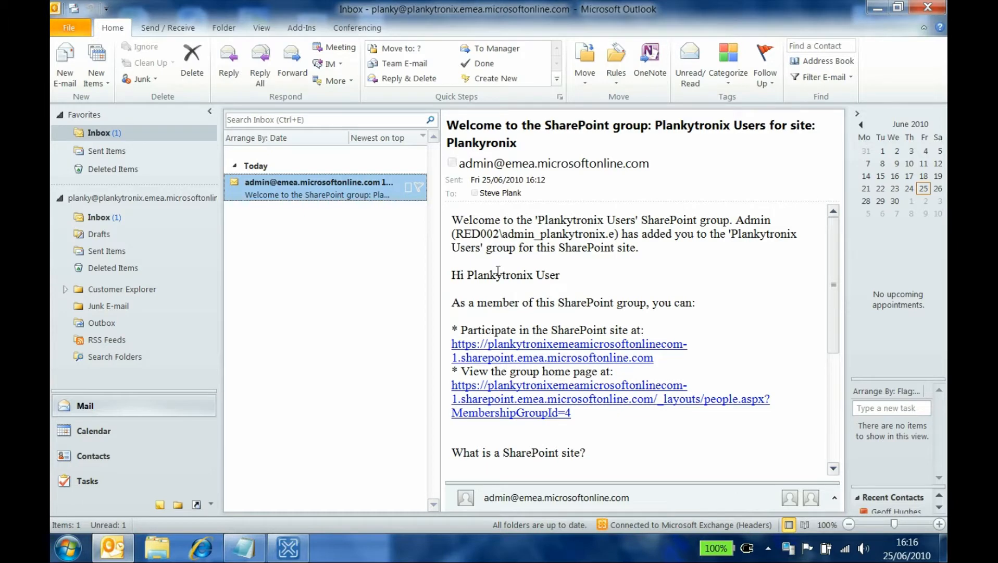
Open the Plankyronix SharePoint team site from the welcome email's link
left_click_drag(446, 277, 588, 278)
left_click(586, 273)
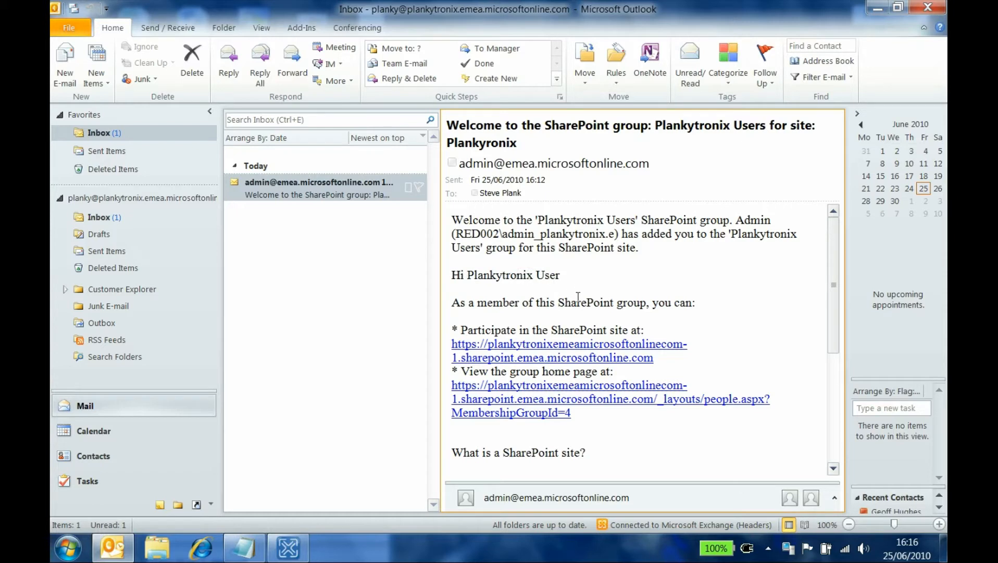
left_click(570, 346)
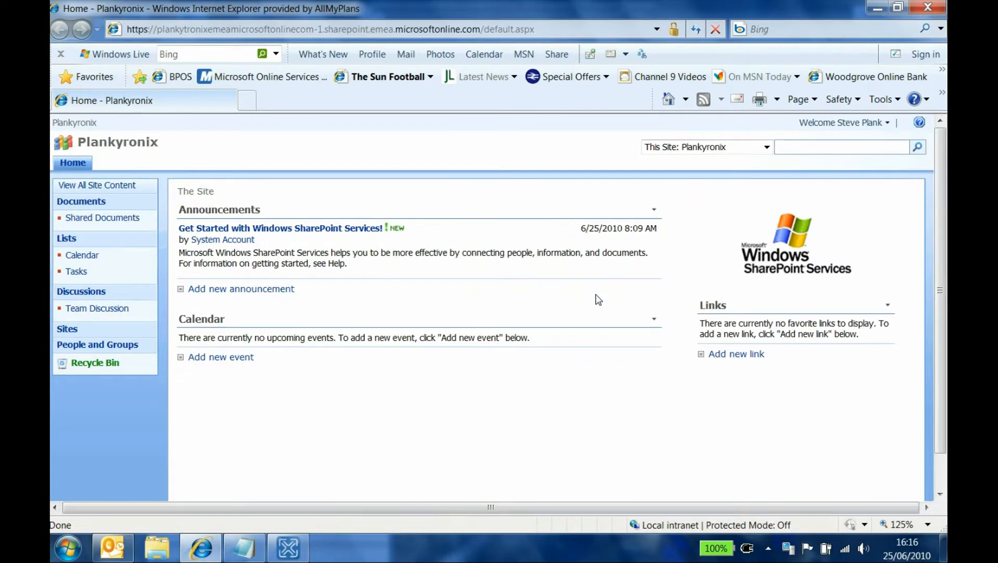
Upload UI Ideas.pptx from disk into Shared Documents, then switch back to Outlook
left_click(103, 219)
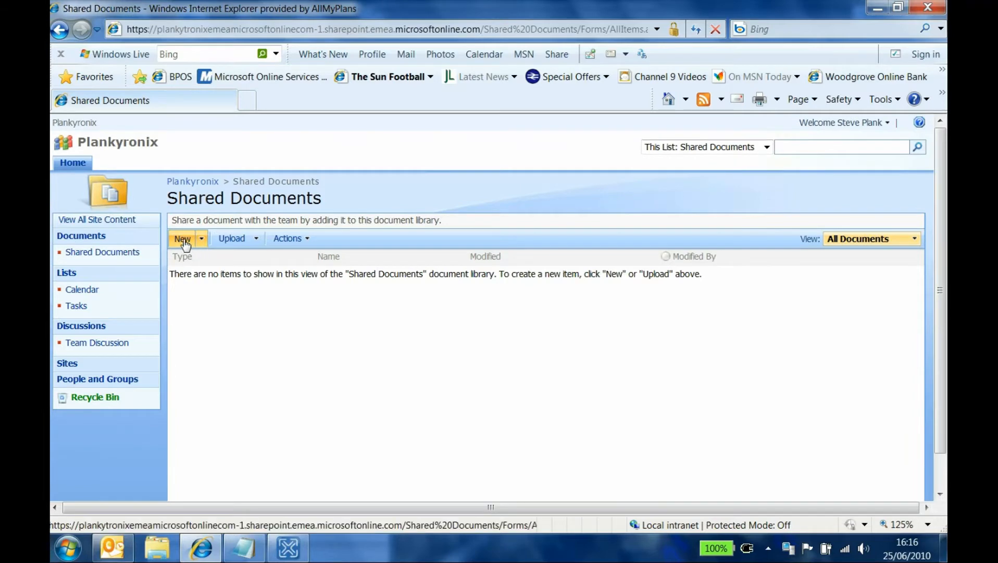
left_click(232, 240)
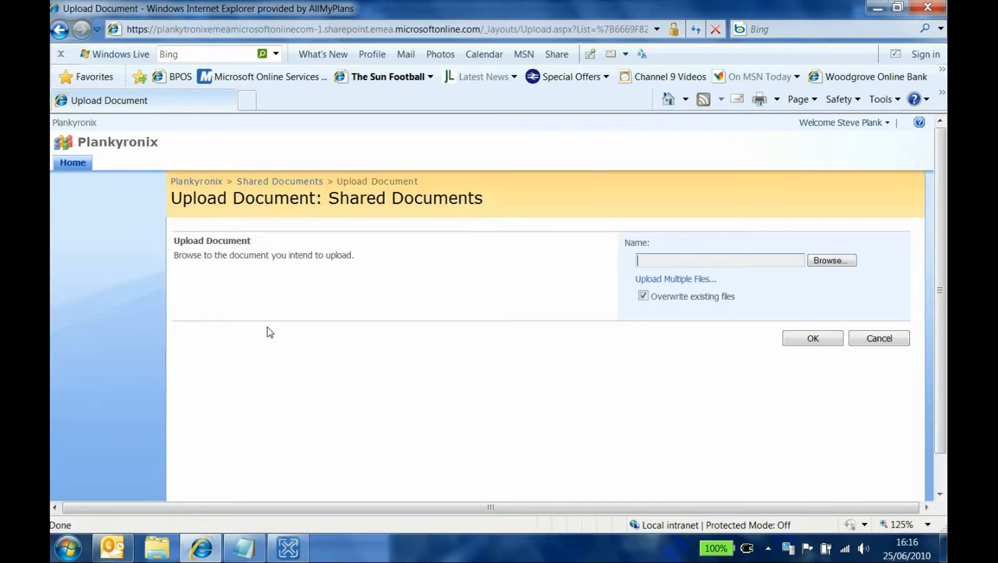
left_click(832, 261)
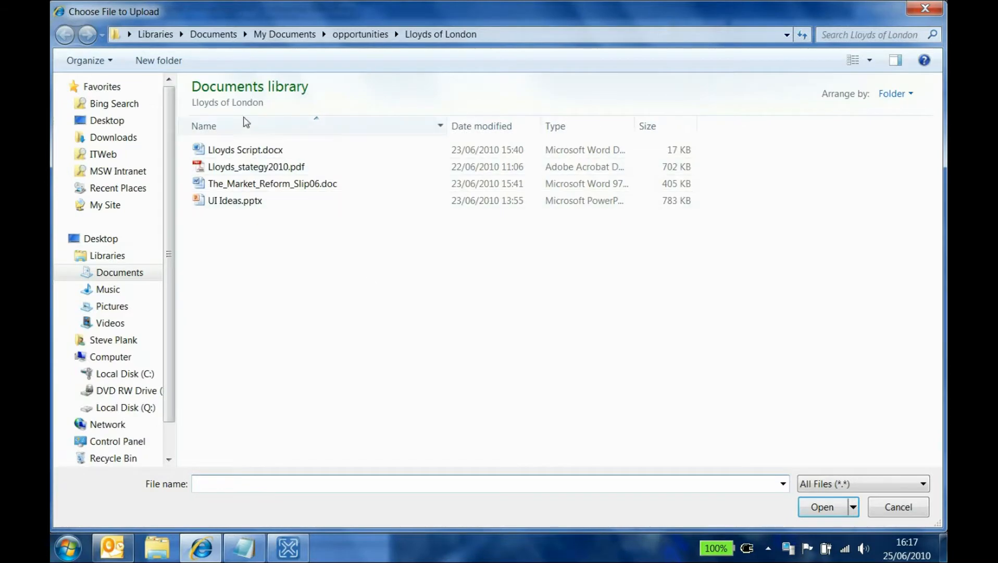
left_click(227, 201)
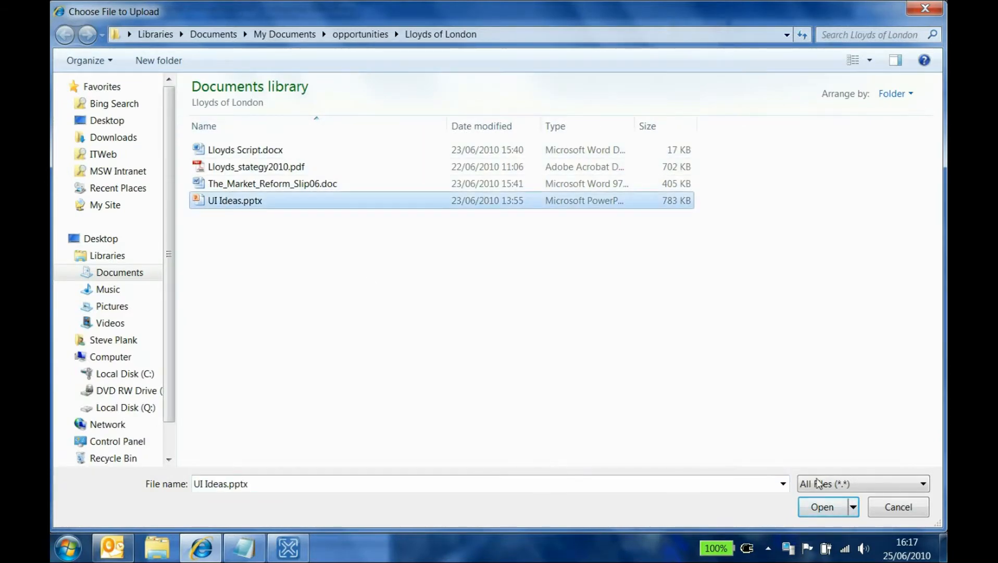
left_click(829, 506)
left_click(831, 341)
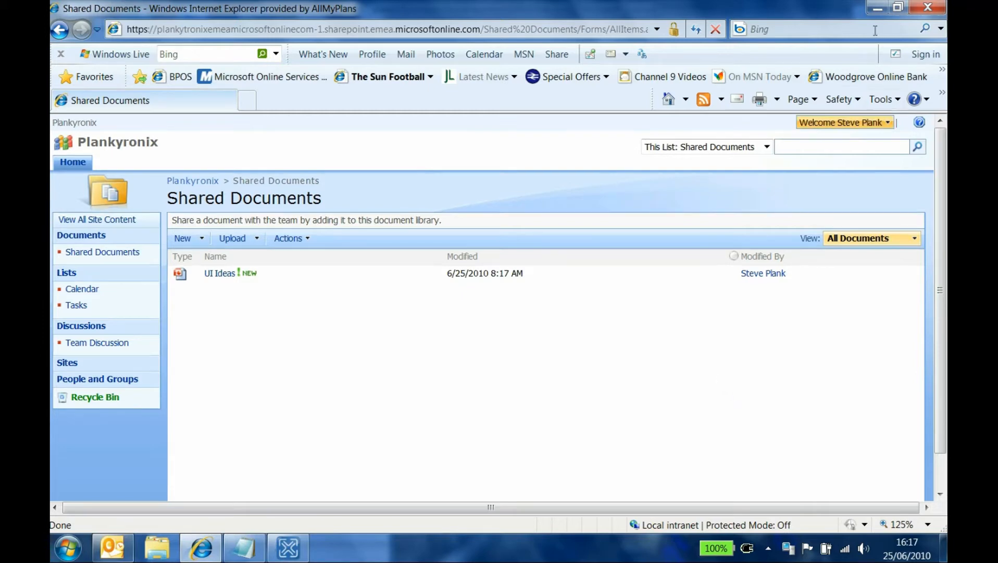
key("alt+Tab")
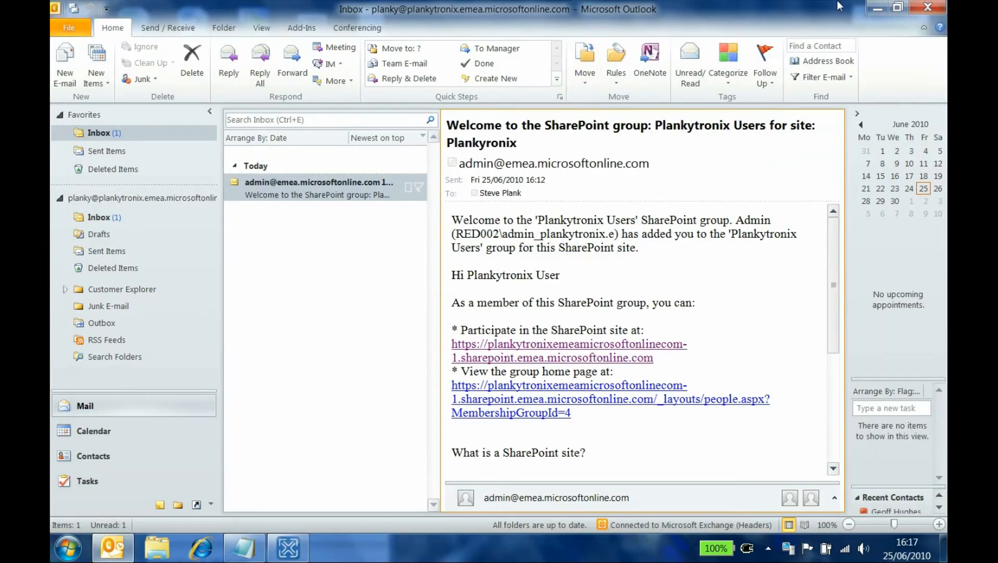
Close and relaunch Outlook, starting it with the user's own Microsoft Online mail profile
left_click(928, 7)
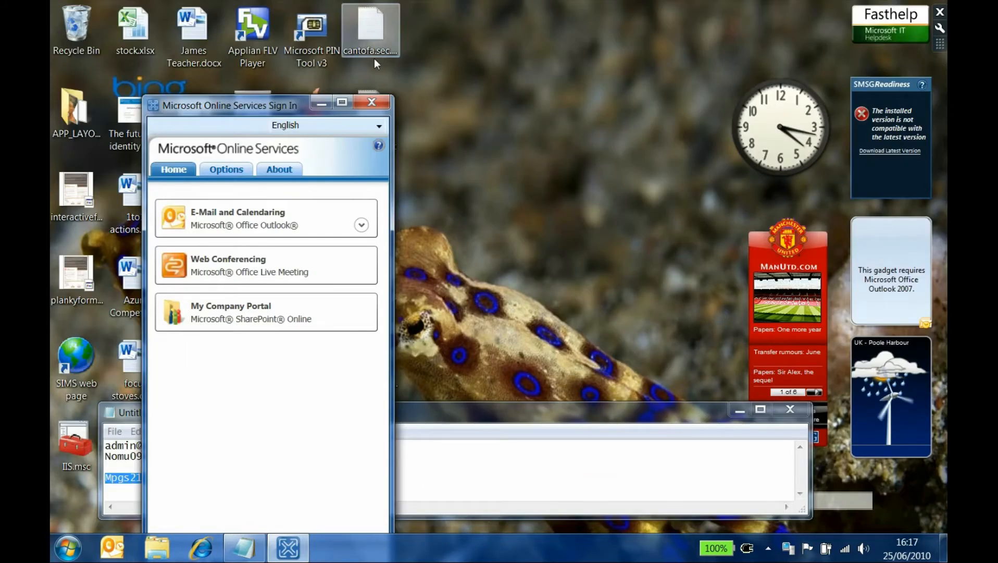
left_click(321, 103)
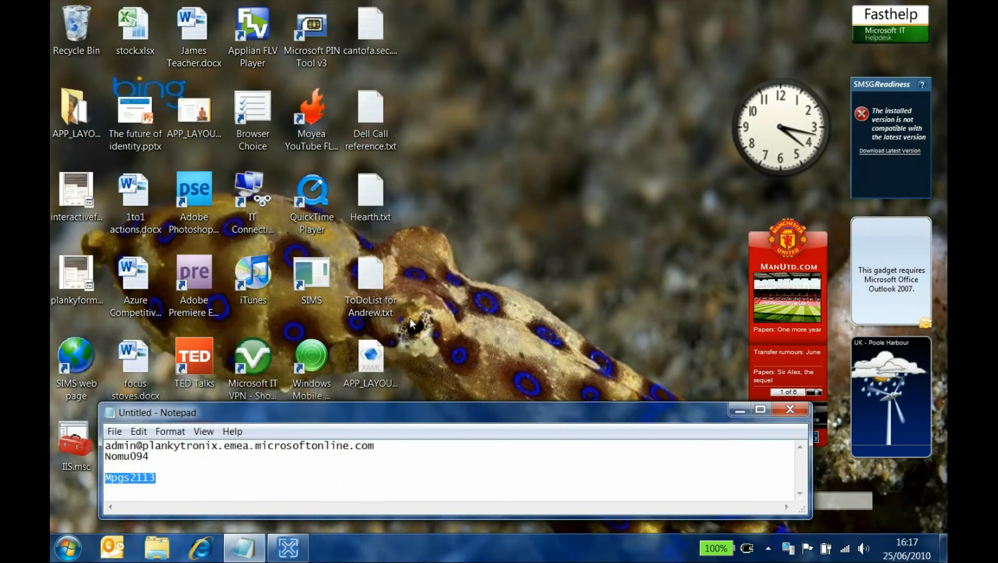
left_click(115, 548)
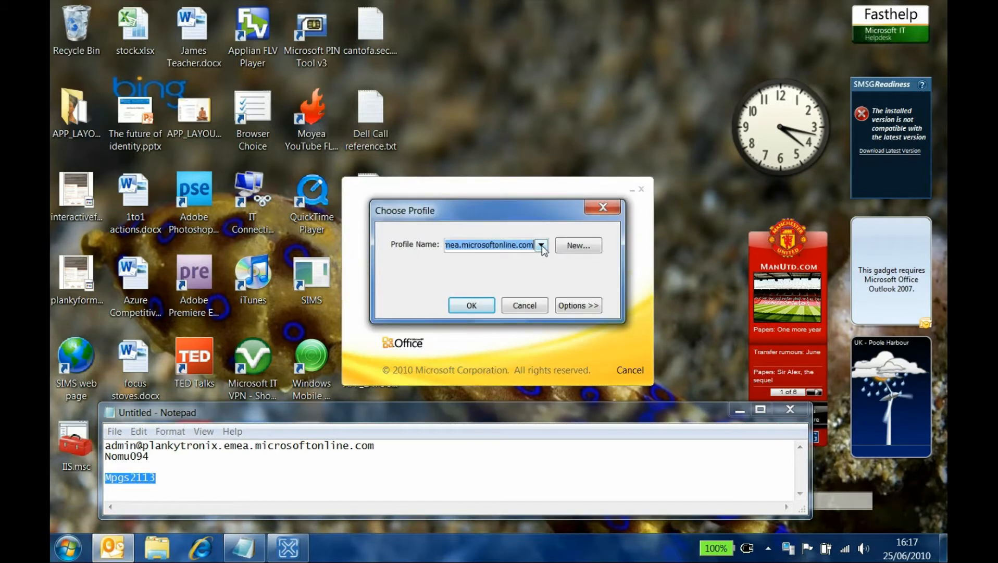
left_click(542, 246)
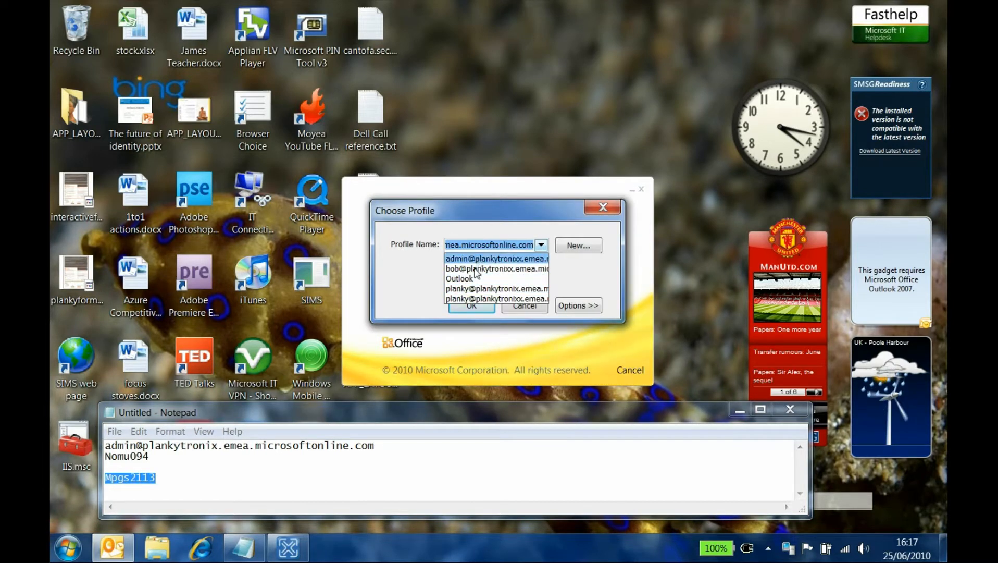
left_click(489, 298)
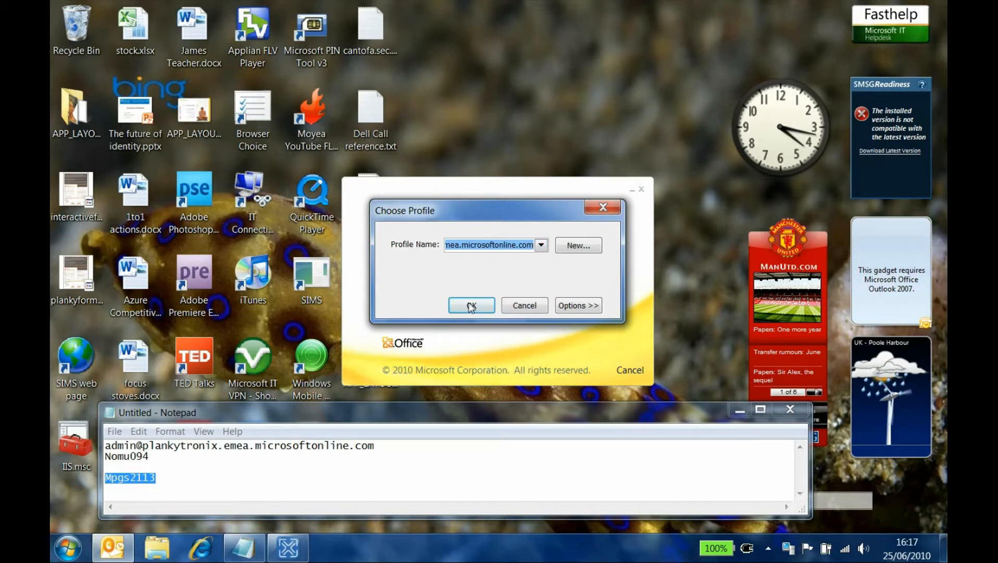
left_click(471, 306)
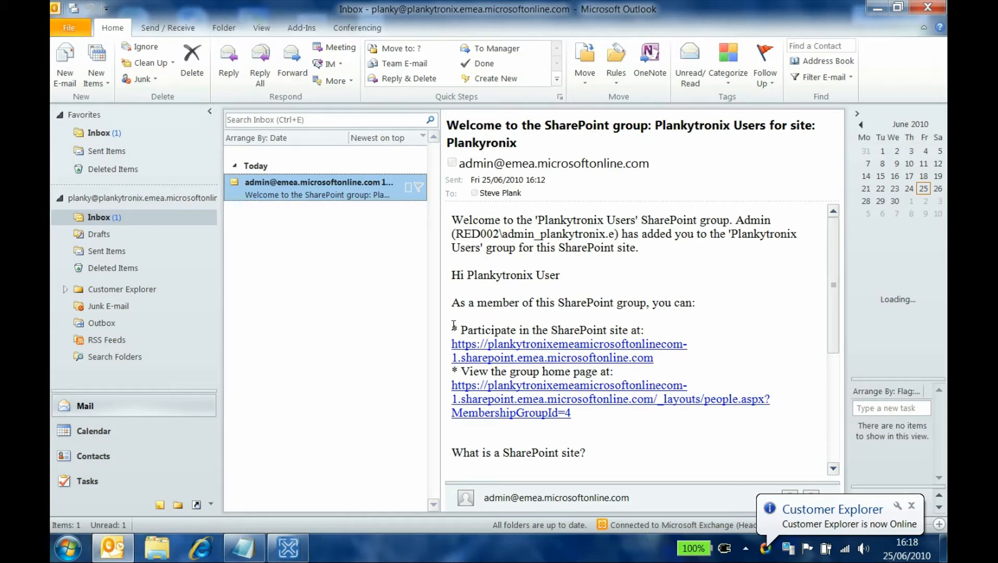
Open Web Conferencing from the sign-in tool, log out of Live Meeting, and close the browser
left_click(288, 547)
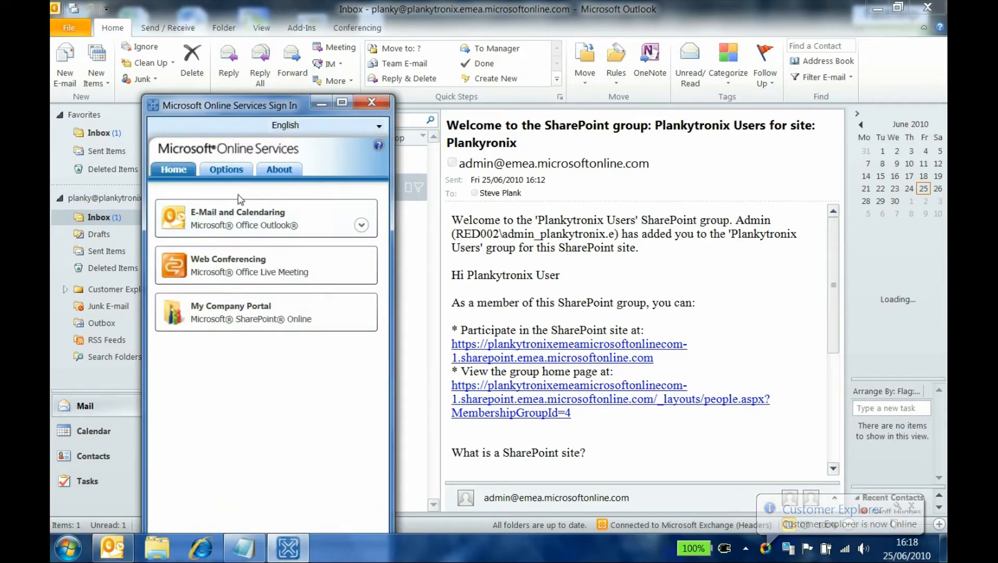
left_click(228, 265)
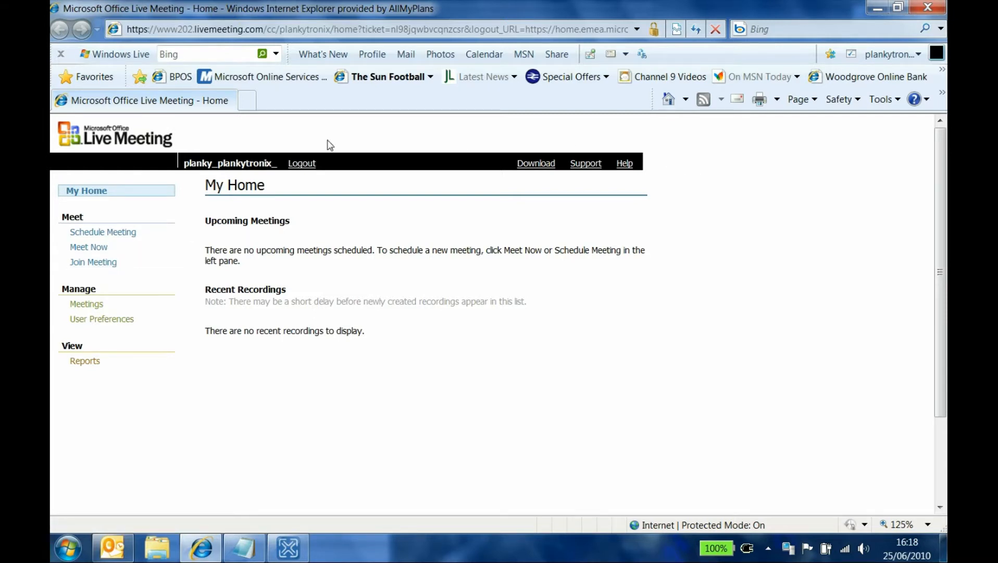
left_click(302, 163)
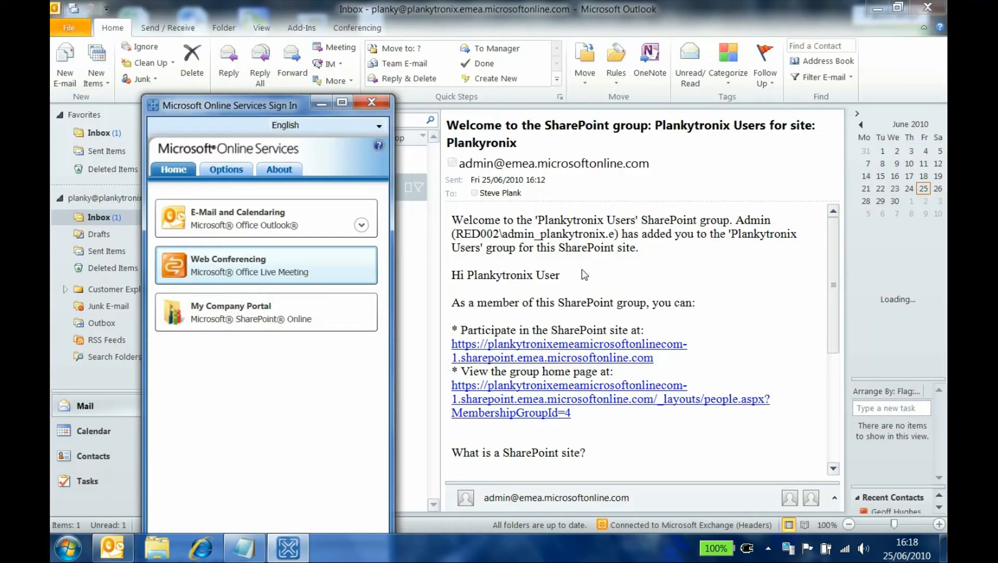
left_click(928, 7)
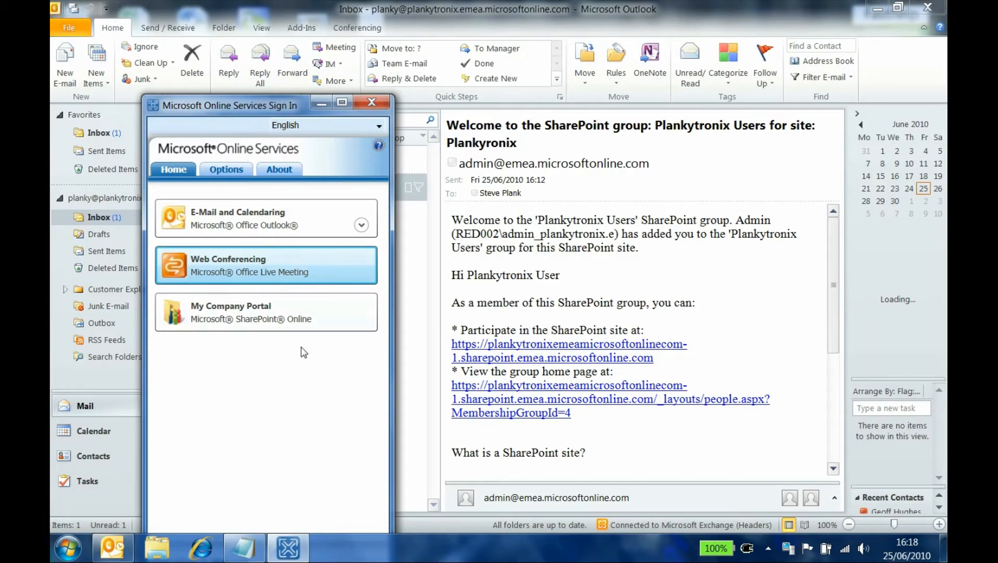
Bring Outlook forward, switch to the Calendar, and discard the empty 10:00 inline appointment
left_click(567, 267)
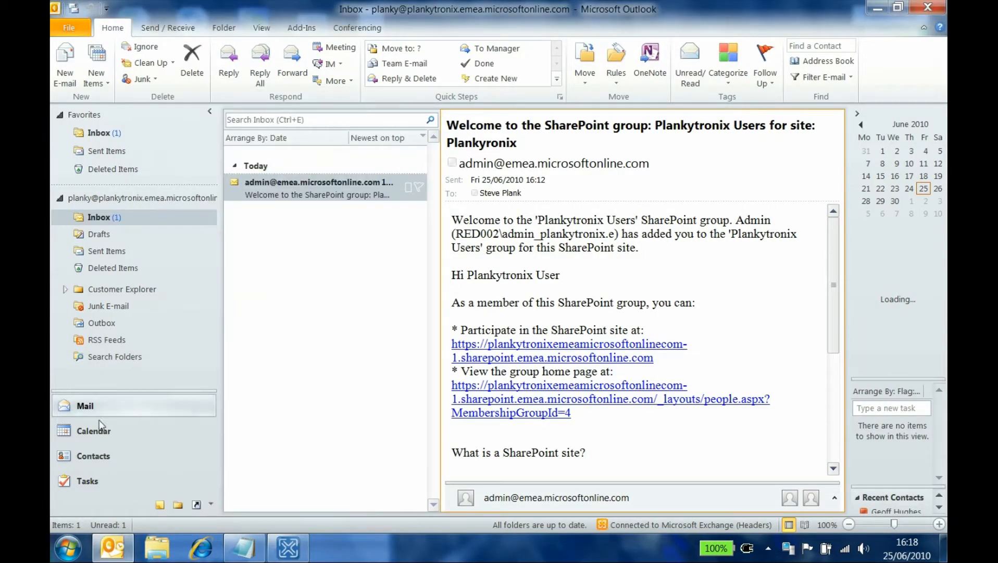
left_click(99, 437)
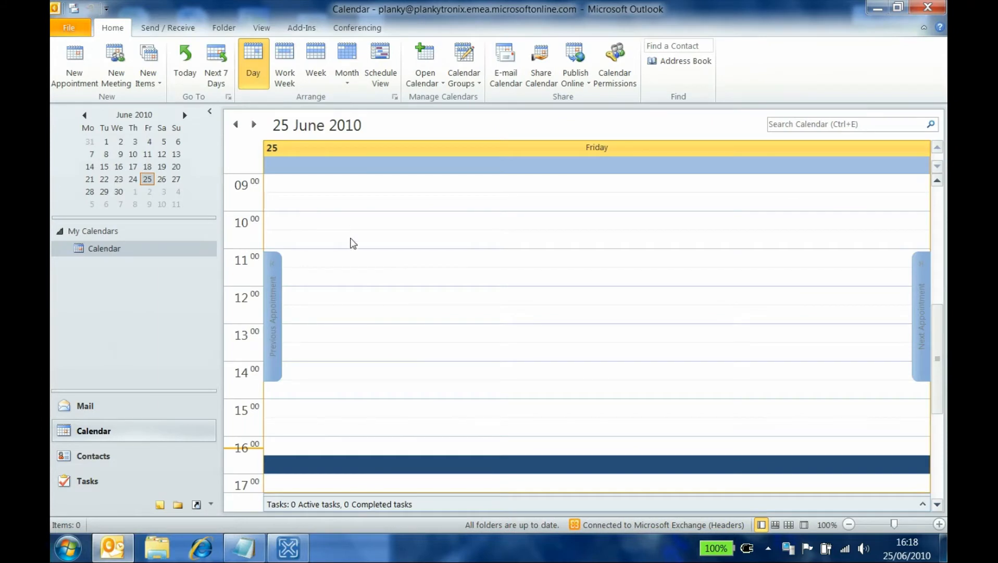
left_click(326, 228)
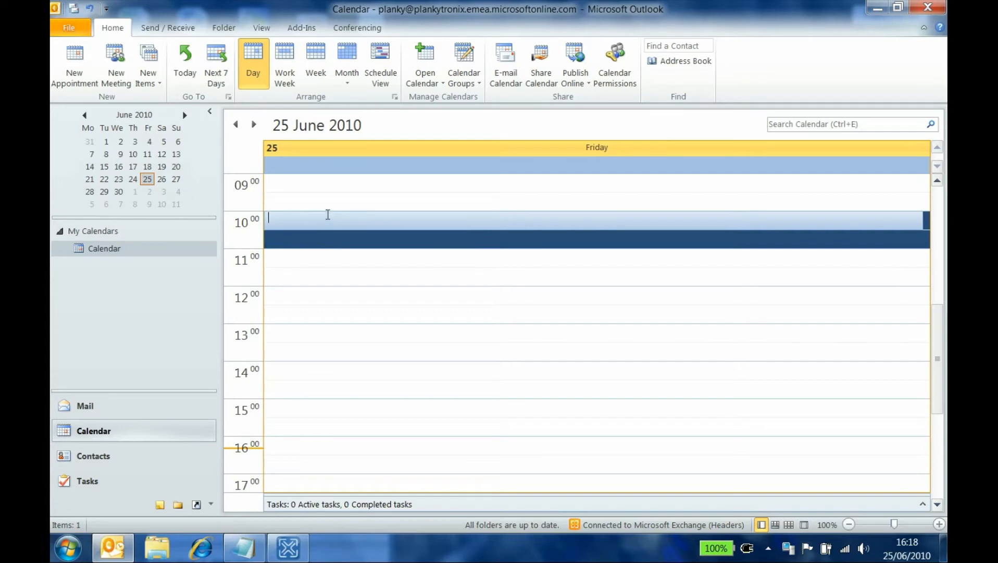
key("Escape")
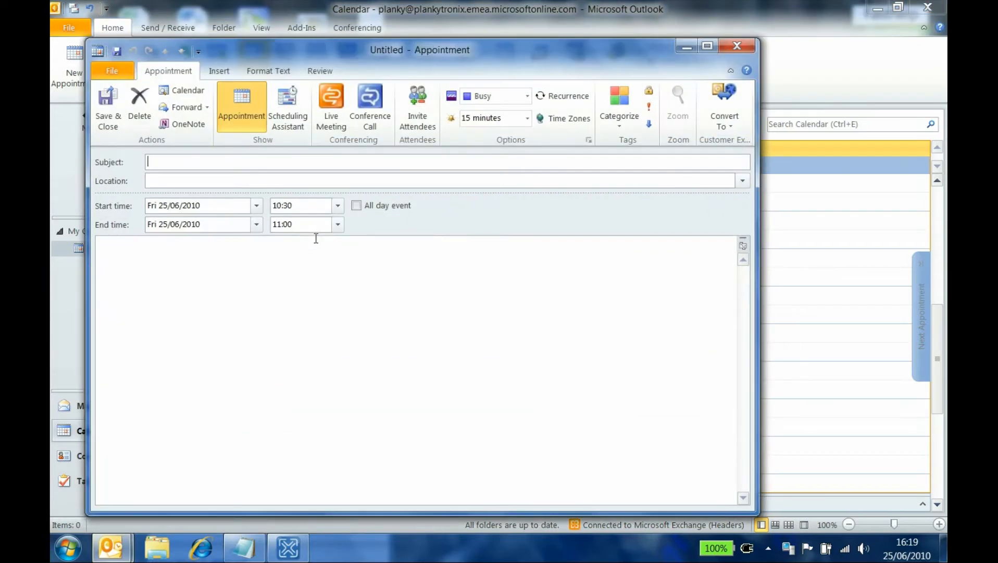
Make the appointment a Live Meeting and add the contact matching 'm' as required attendee
left_click(332, 105)
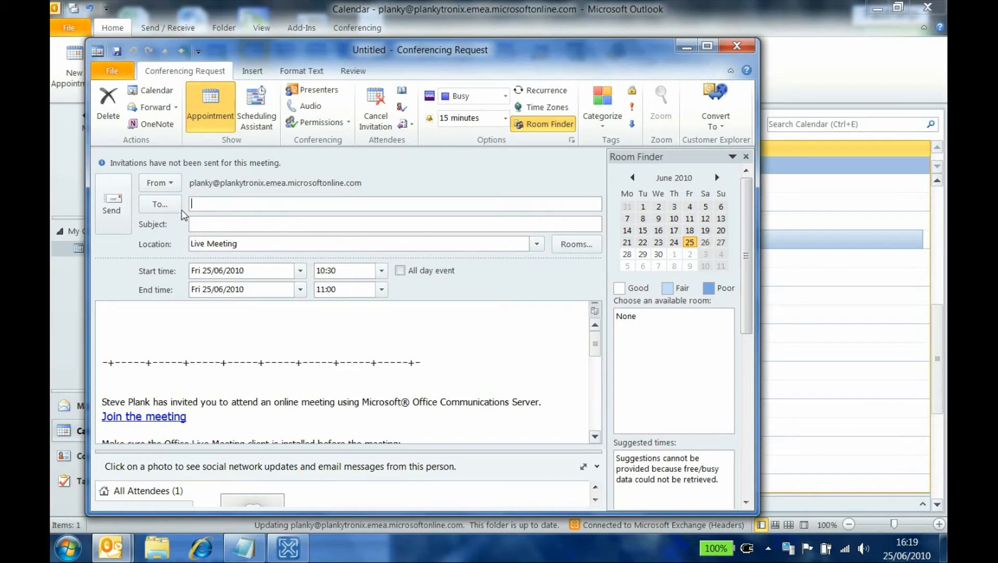
left_click(161, 204)
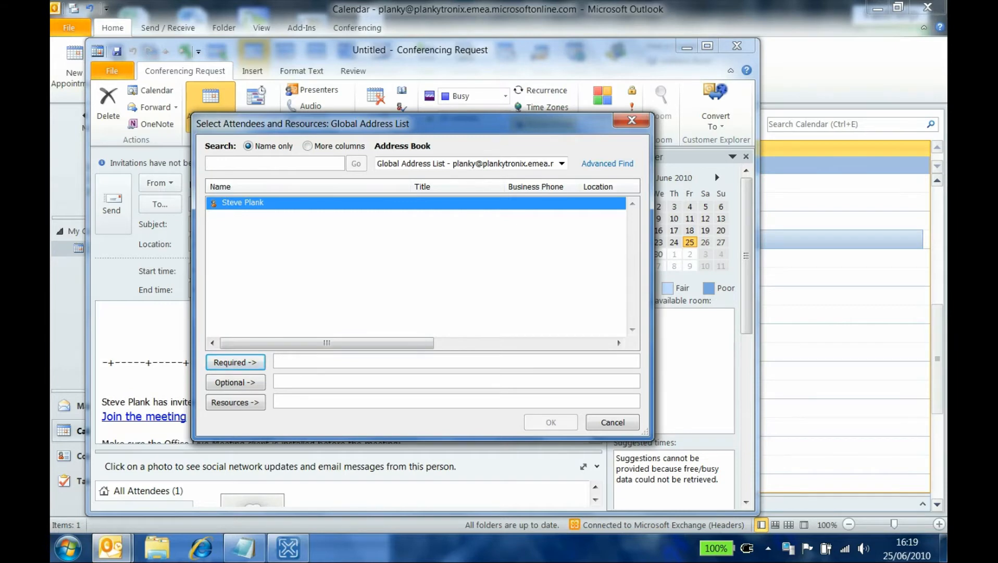
type("min")
left_click(248, 206)
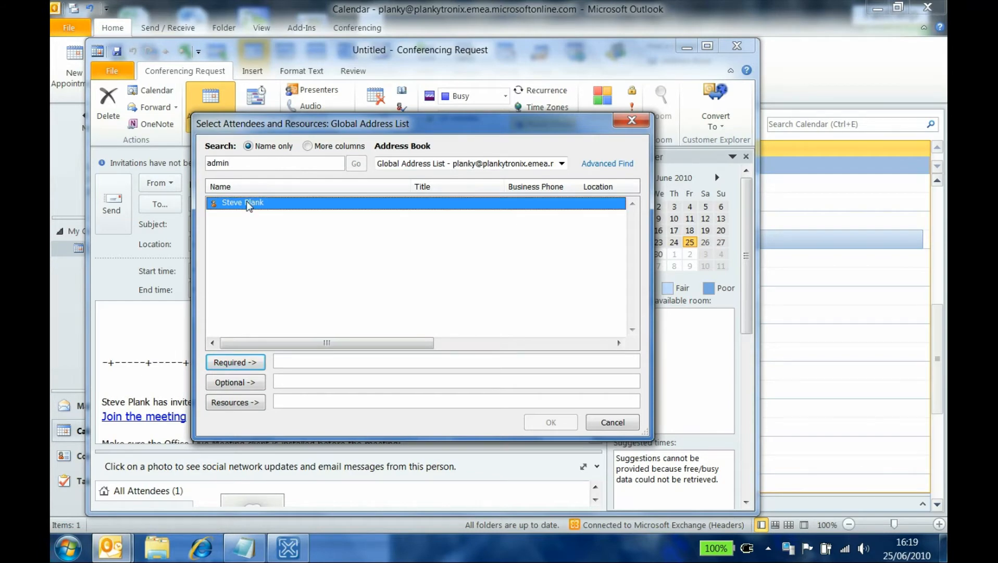
left_click(235, 363)
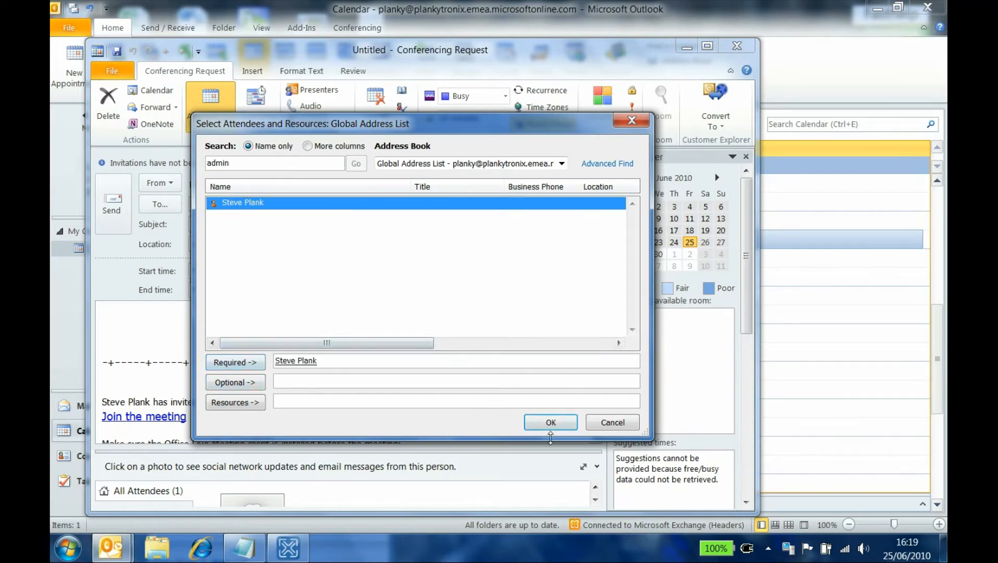
left_click(550, 425)
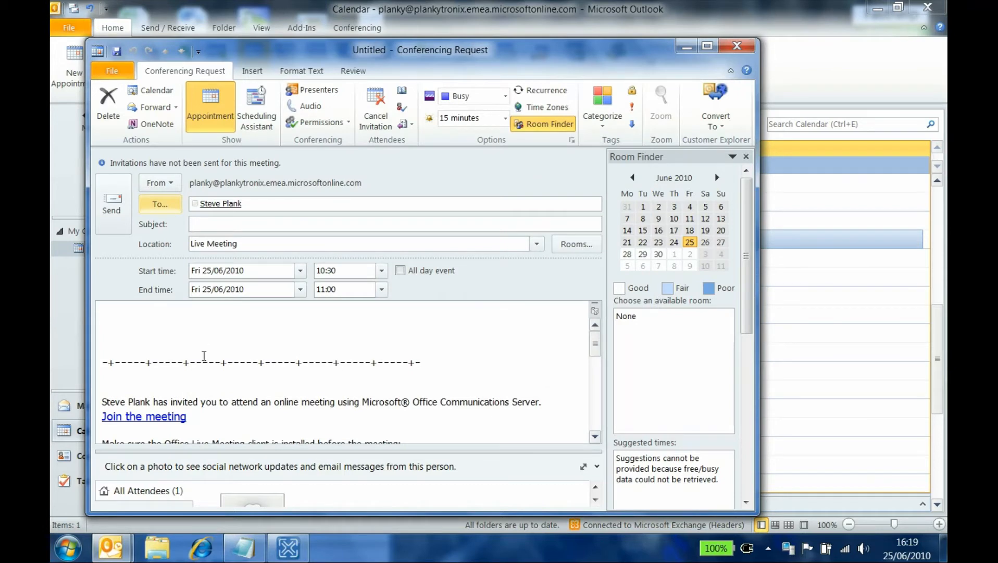
Send the subject-less Live Meeting request anyway, dismiss all reminders, and return to Mail
left_click(118, 208)
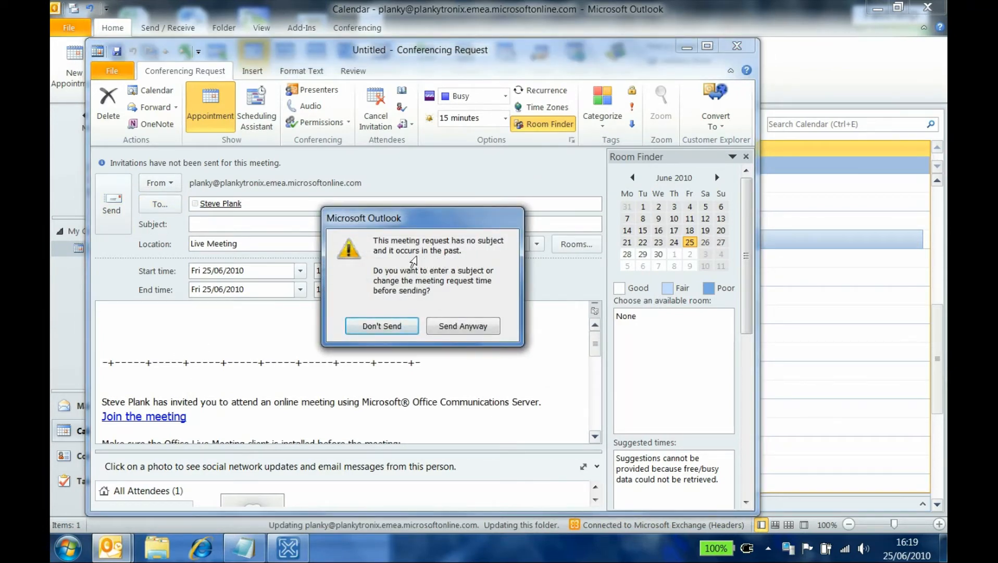
left_click(462, 326)
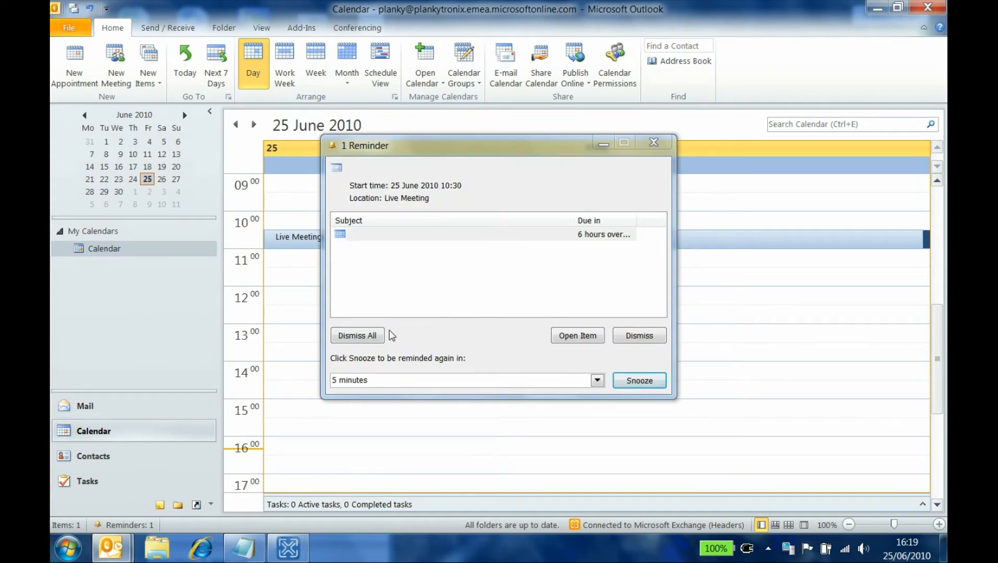
left_click(357, 336)
left_click(83, 410)
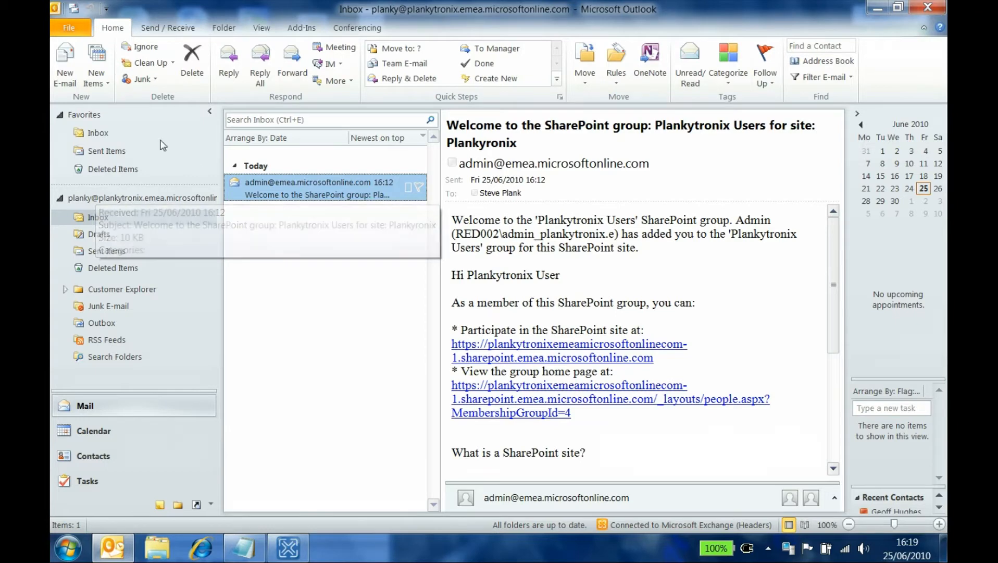
Open the Favorites Inbox, then the Calendar showing the 25 June 10:30 Live Meeting
left_click(107, 134)
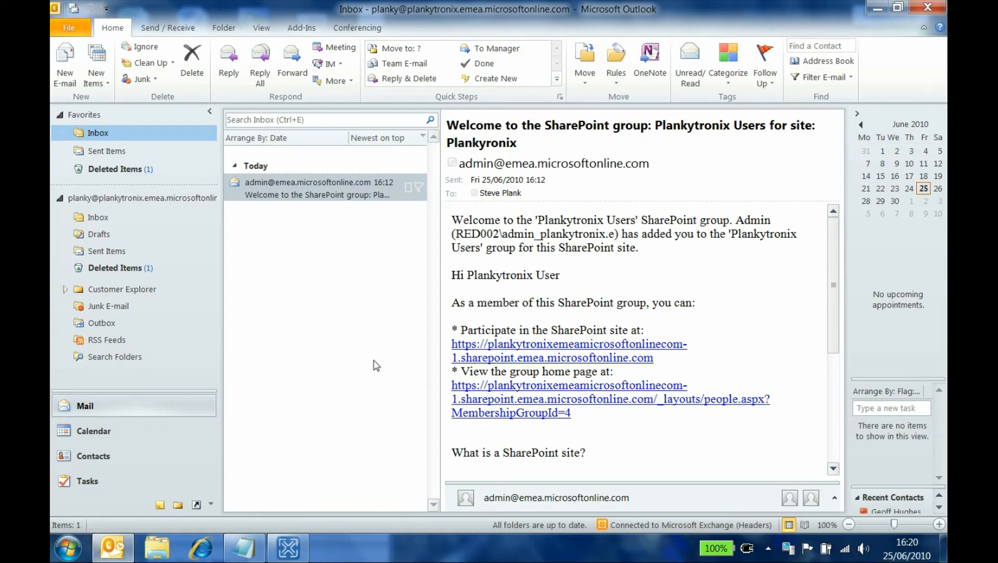
left_click(95, 431)
Open the Live Meeting appointment and join the meeting through its Join link
double_click(394, 245)
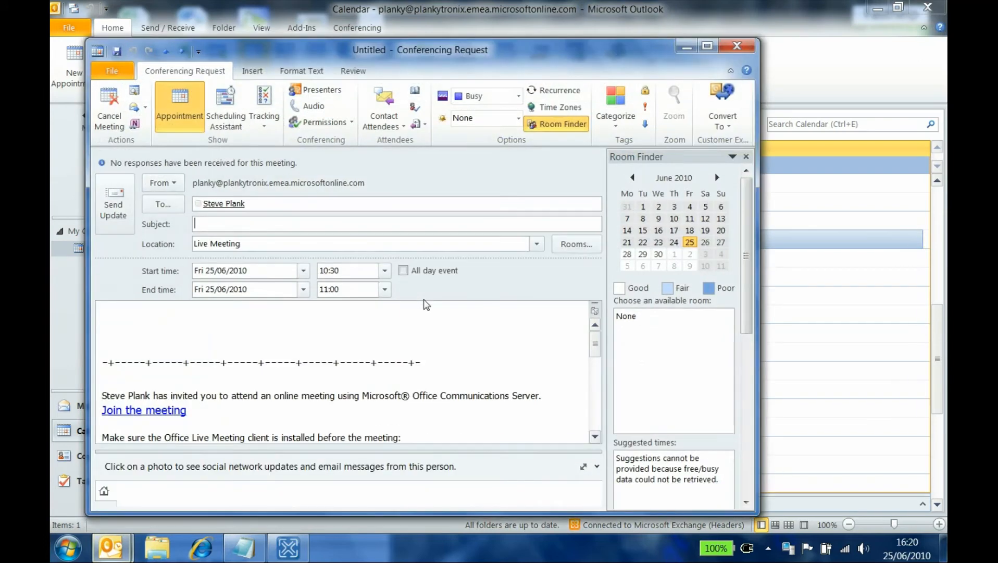
left_click(169, 410)
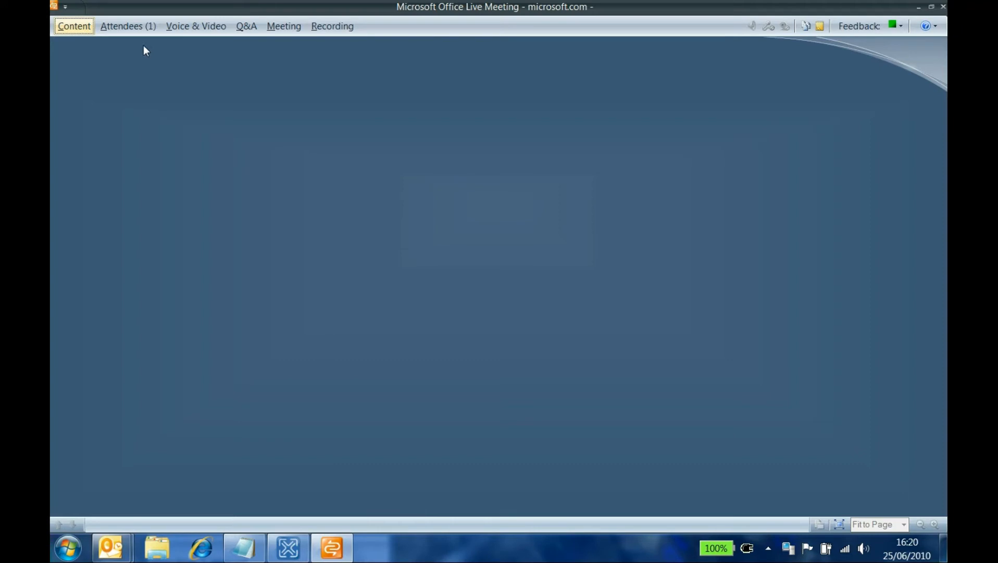
Check the attendee list and the meeting's entry code and dial-in details, then exit the meeting
left_click(128, 26)
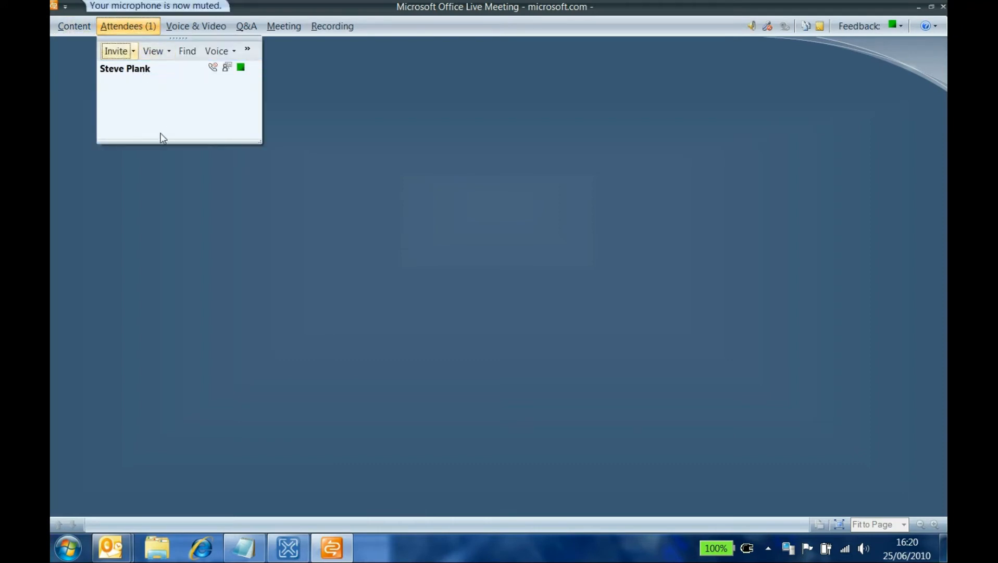
left_click(218, 241)
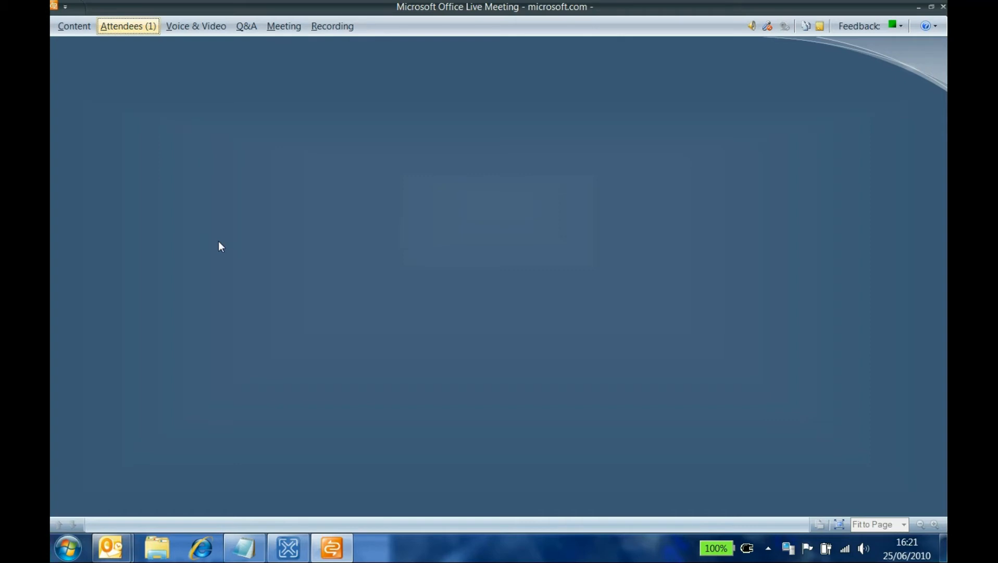
left_click(283, 27)
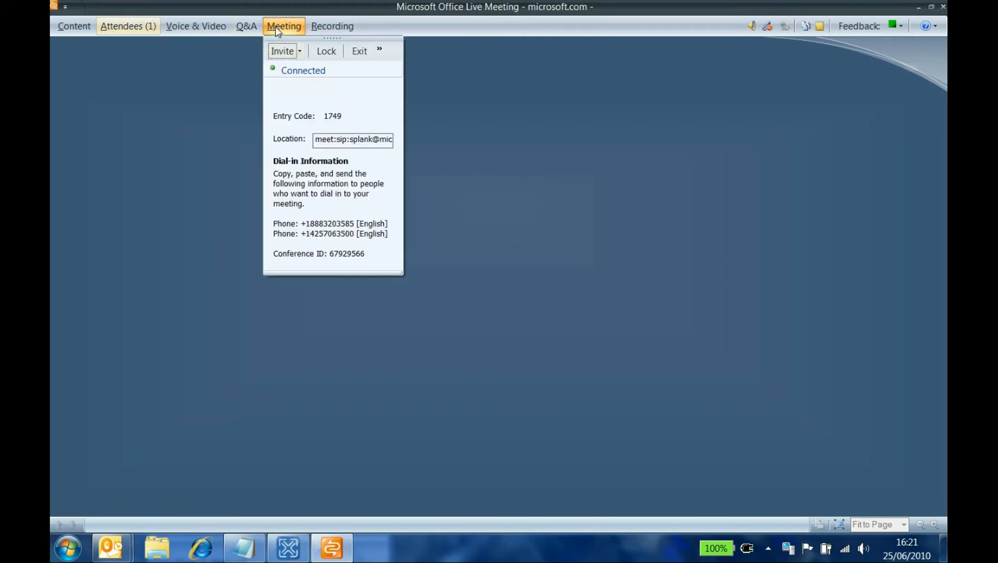
left_click(366, 50)
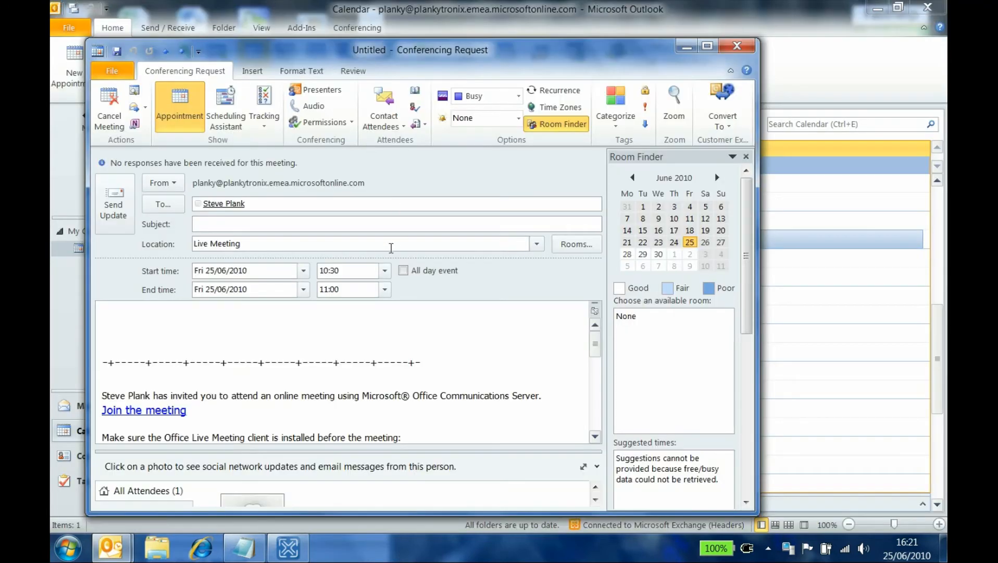
Close the Conferencing Request window, then close Outlook 2010
left_click(742, 46)
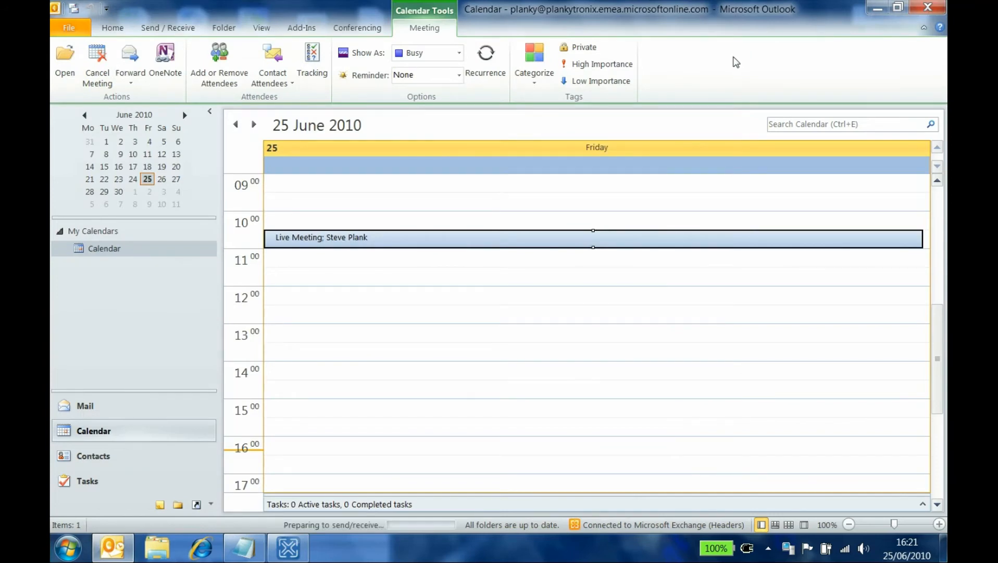
left_click(928, 9)
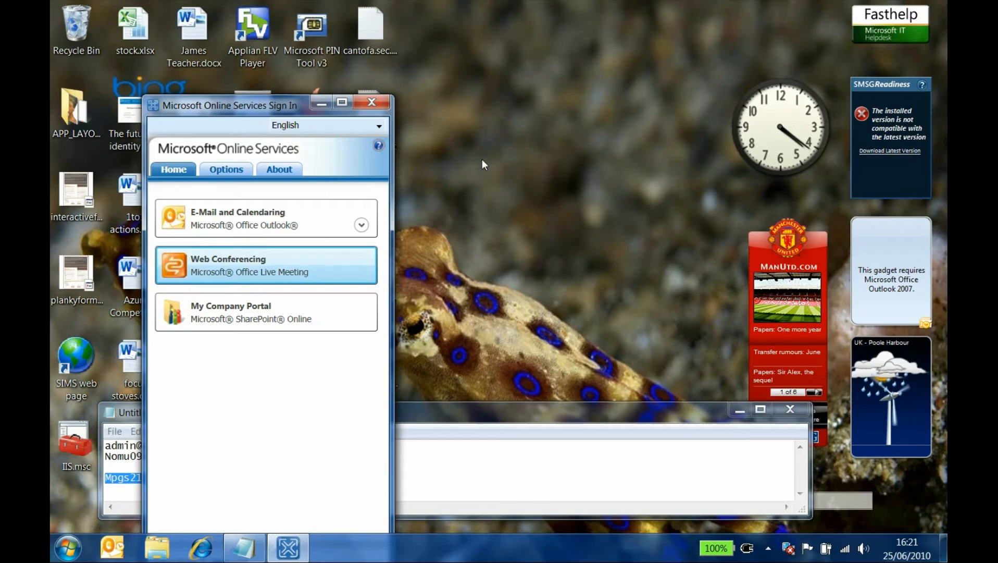
Minimize the Online Services Sign In window and switch to Internet Explorer
left_click(372, 102)
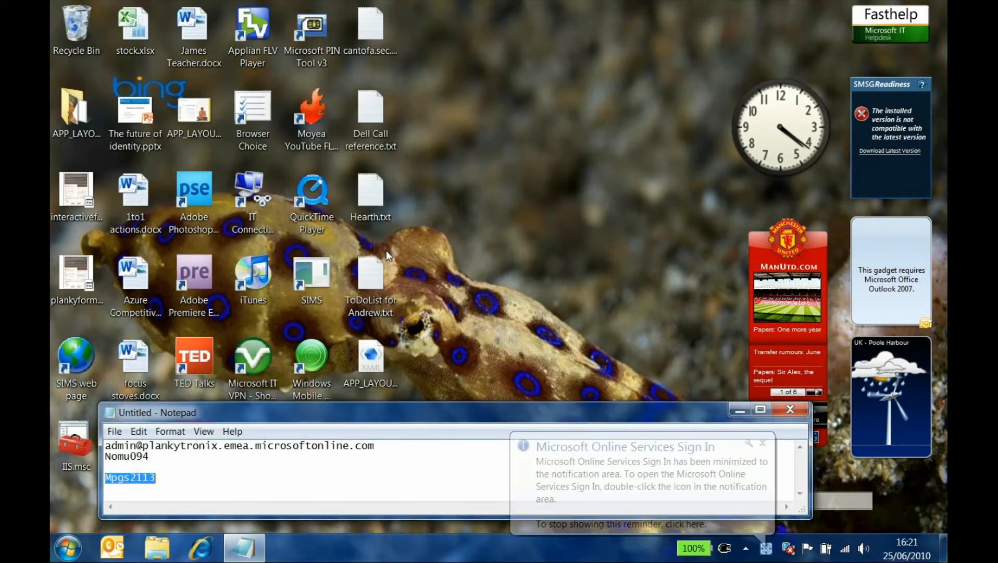
left_click(213, 550)
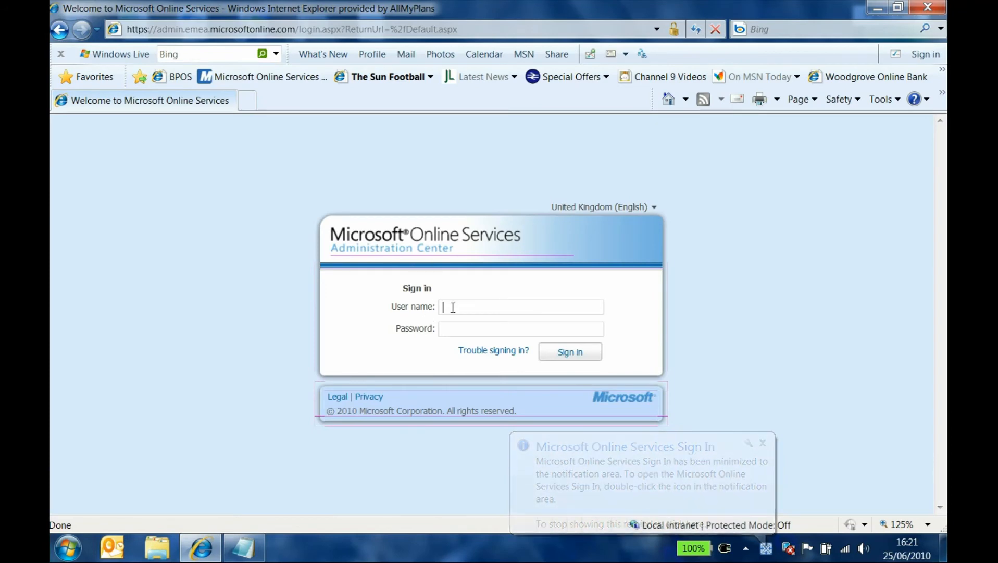
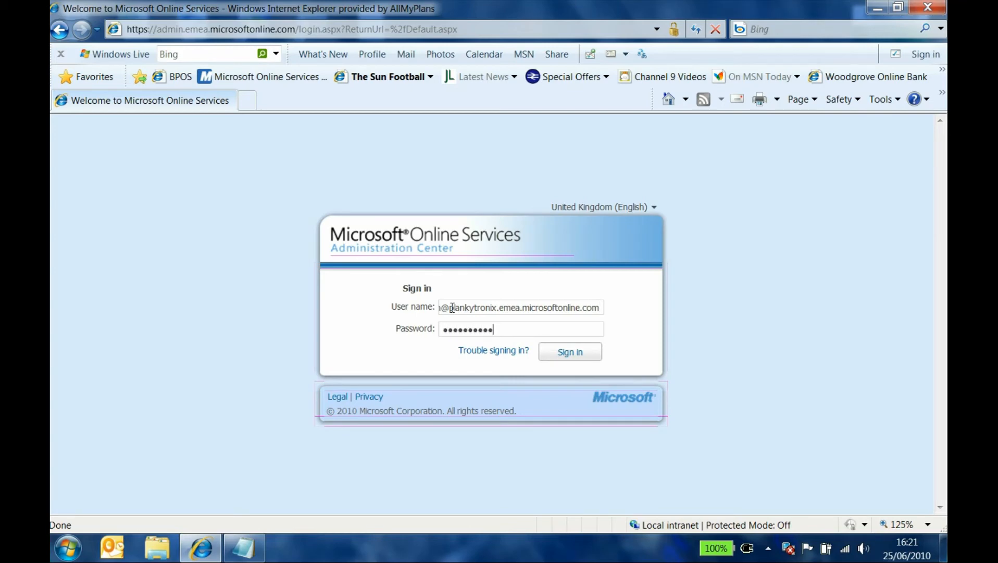
Sign in to the Administration Center with the administrator's user name and password
left_click(573, 354)
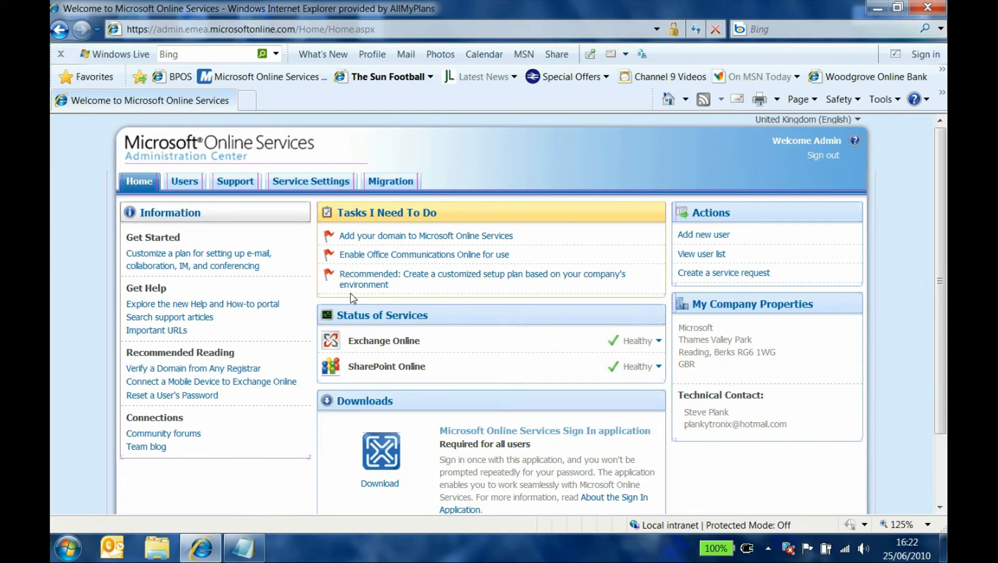
Begin adding a domain with the External Relay type, then open a new browser tab
left_click(382, 237)
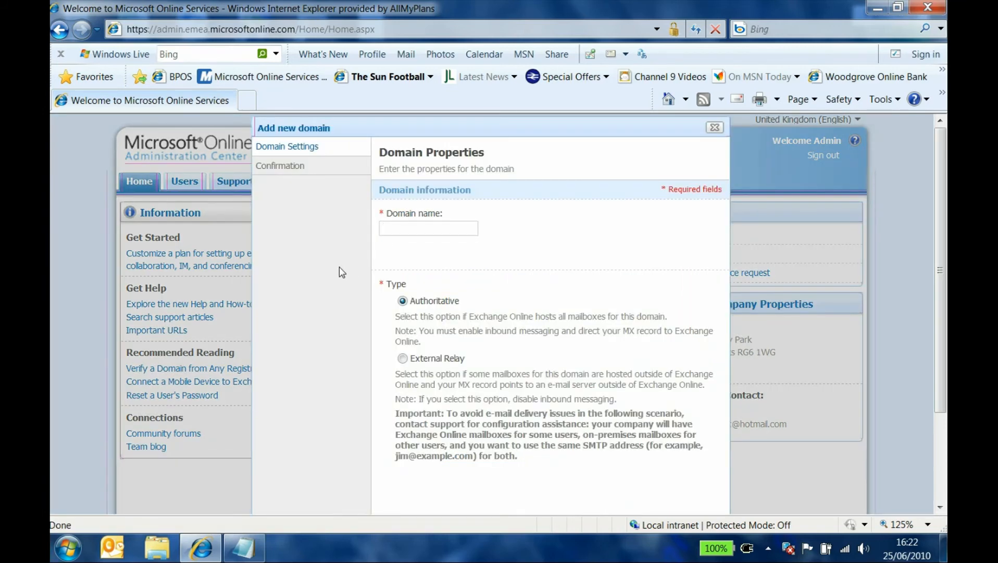
left_click(403, 359)
left_click(770, 26)
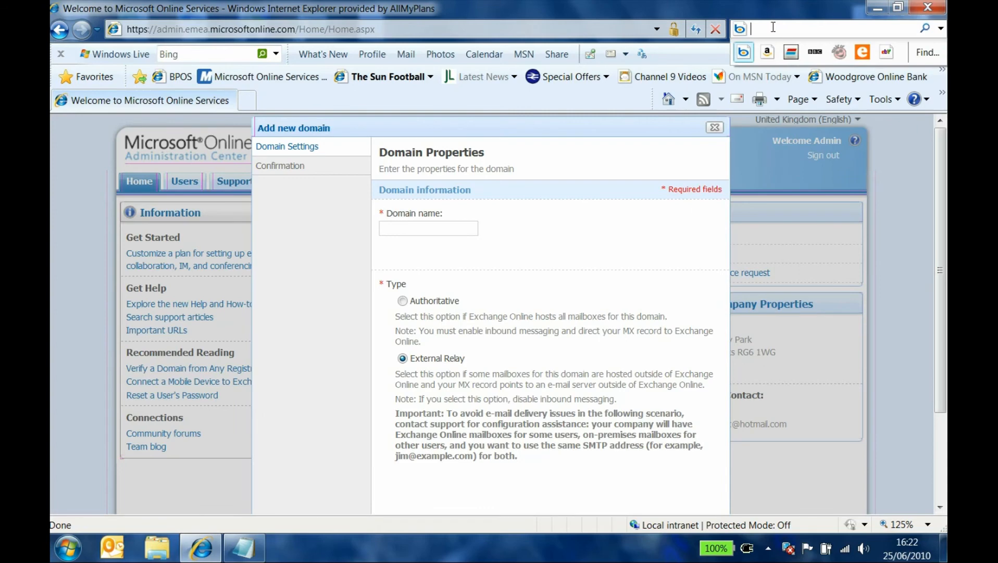
left_click(247, 99)
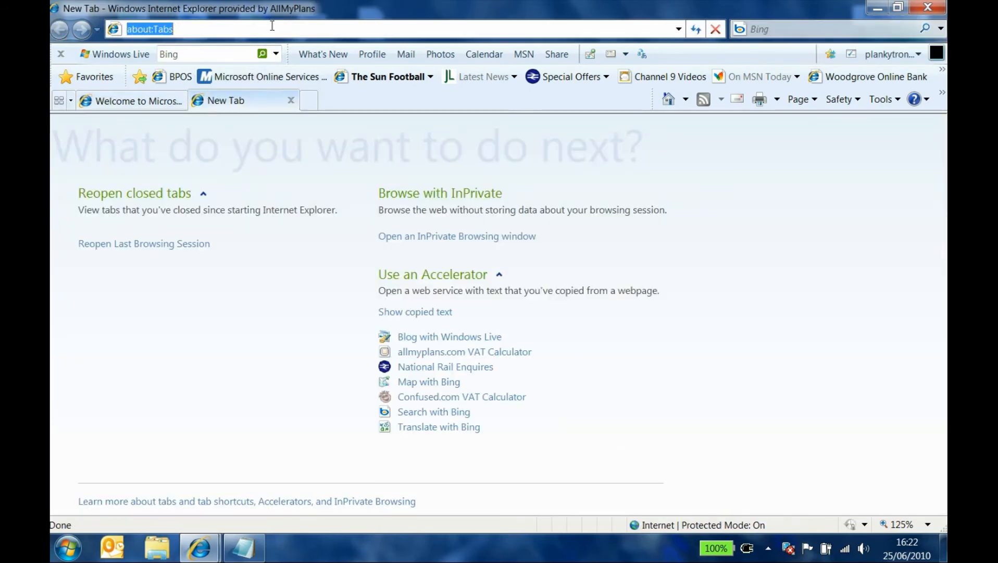
type("www.yo")
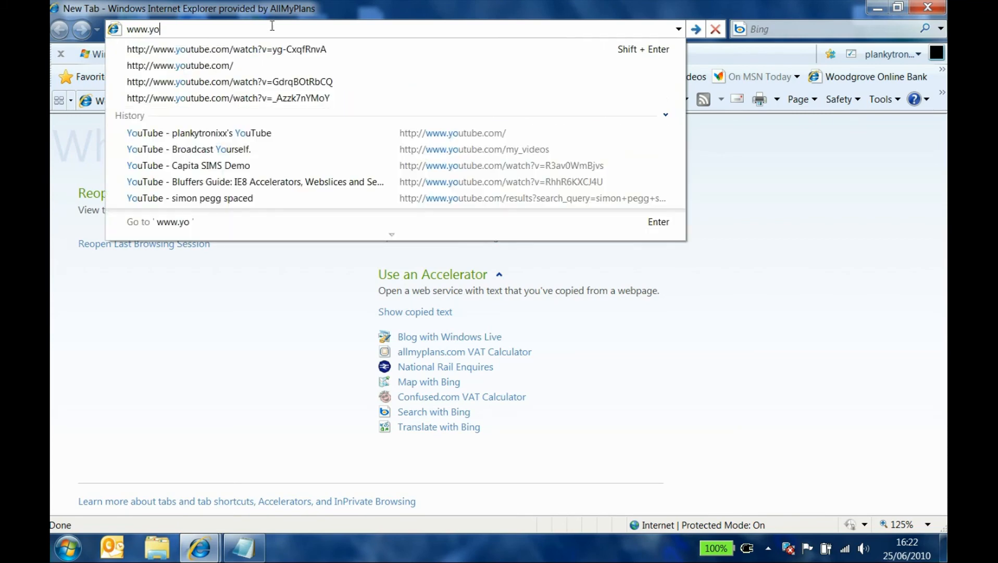
type("utube.com")
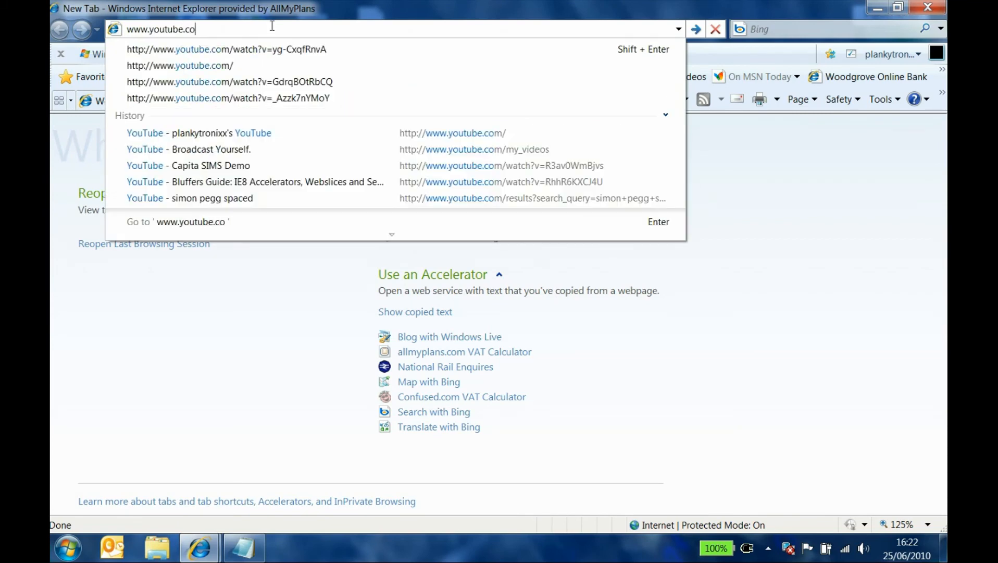
key("Return")
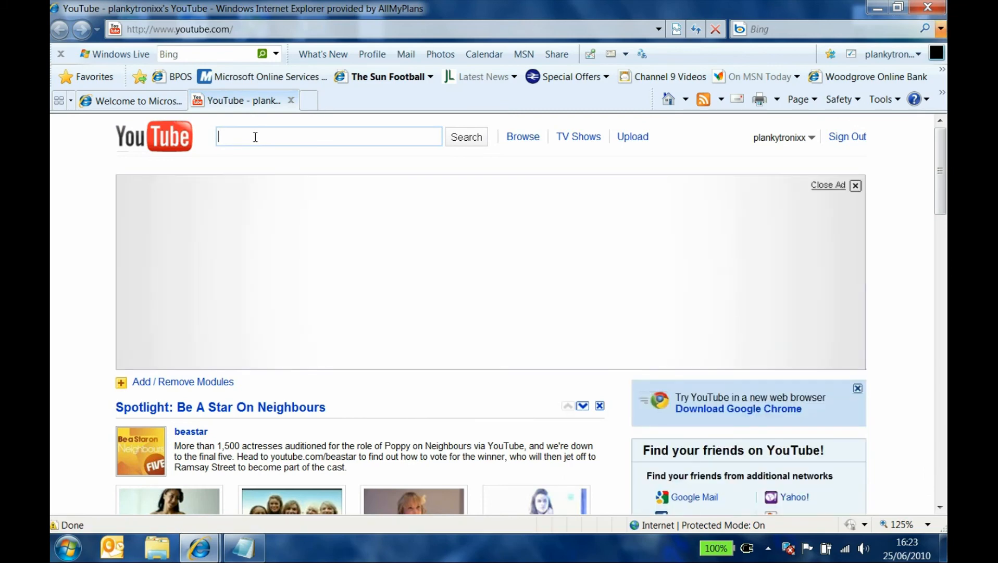
type("bpos domian")
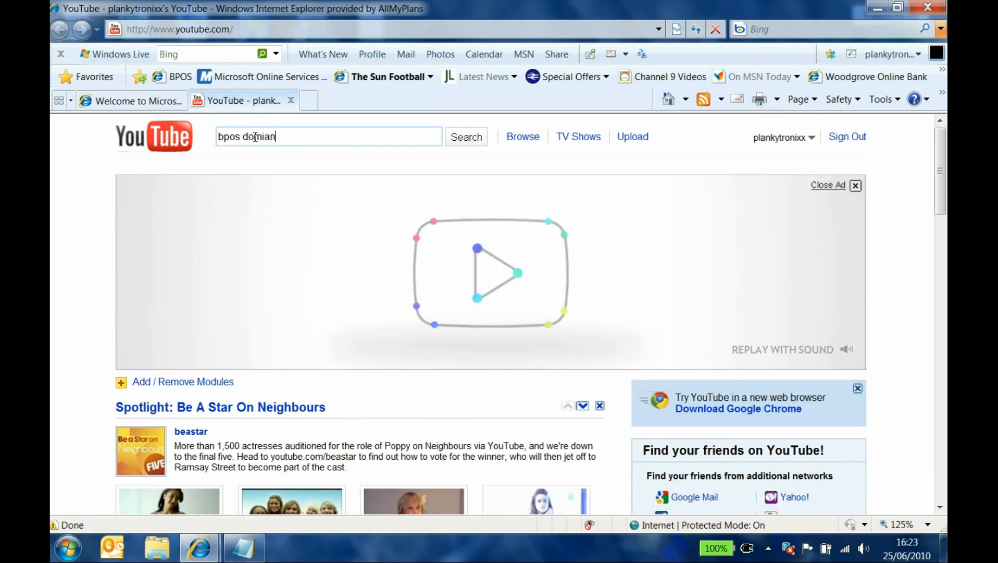
key("BackSpace")
type("ain")
key("Return")
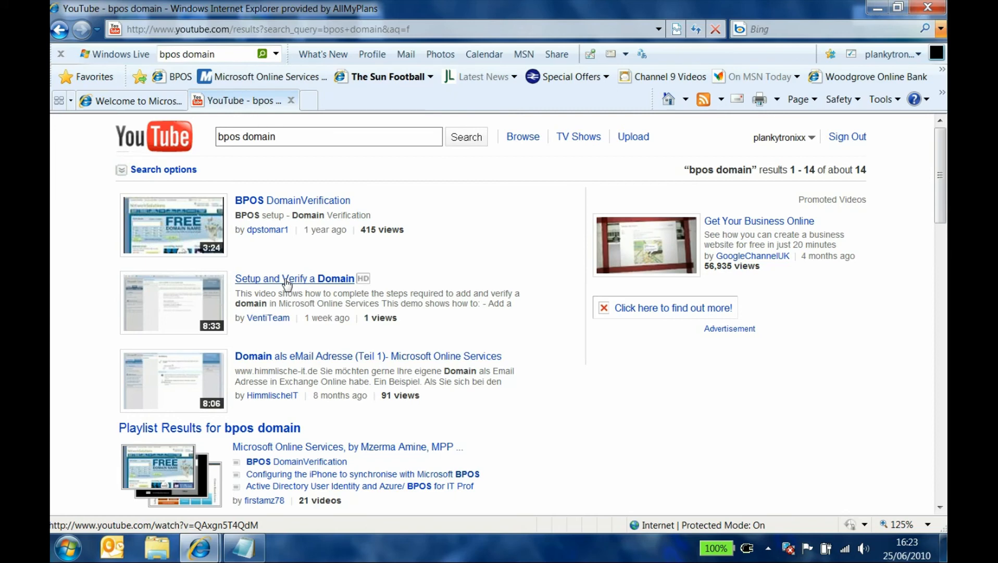
Replace the YouTube search text with 'bpos trial' and run the search
left_click(285, 137)
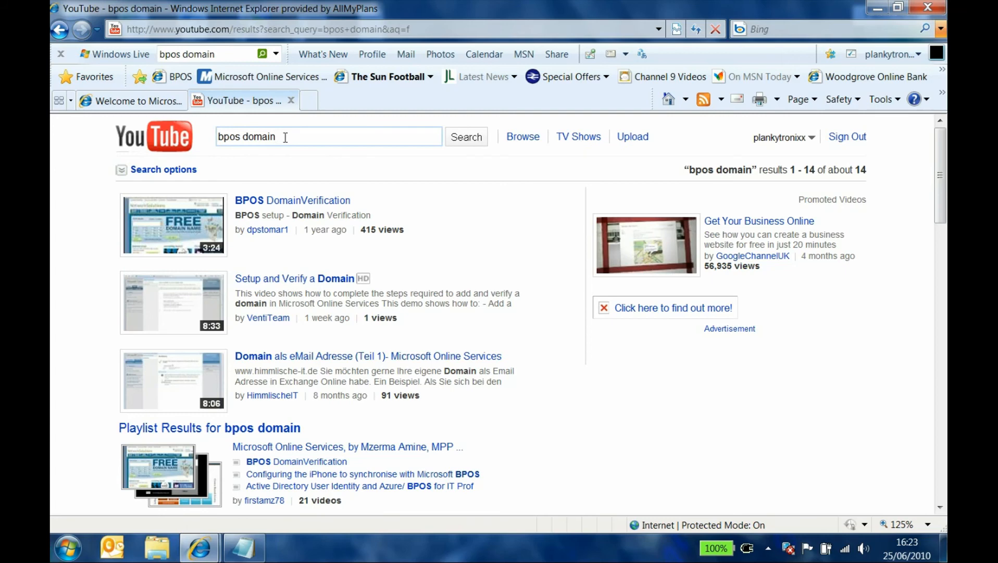
left_click_drag(285, 137, 186, 124)
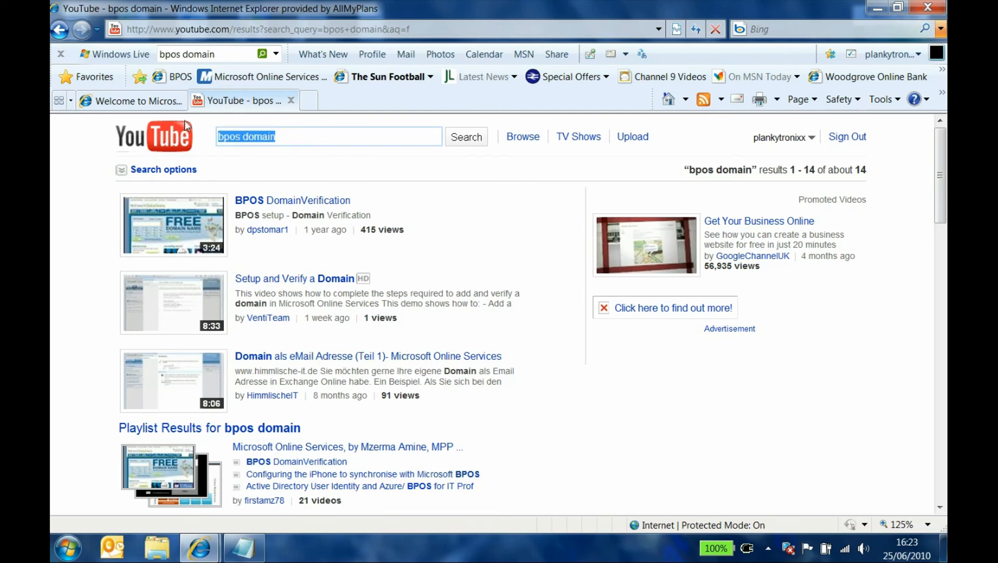
type("bpos ")
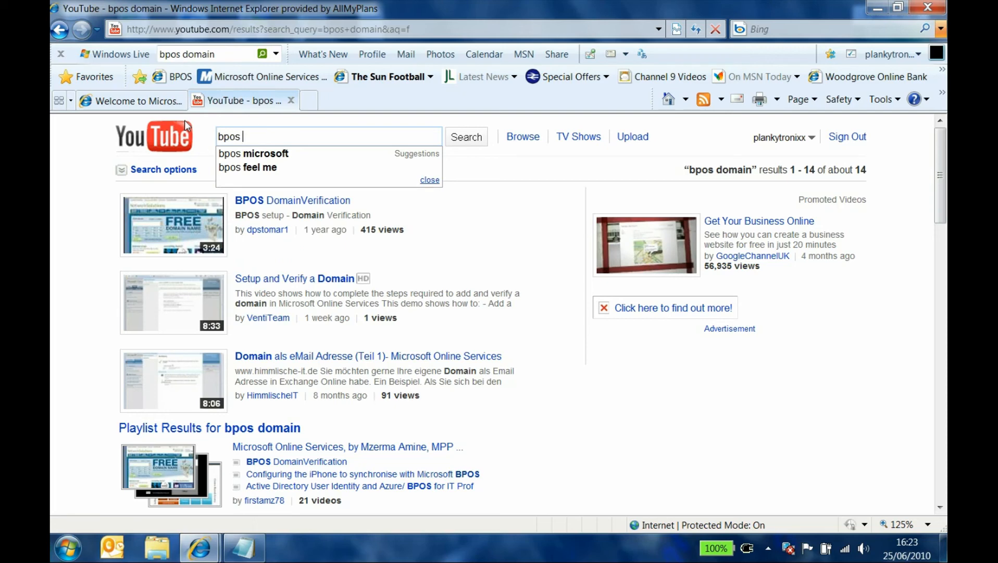
type("trial")
key("Return")
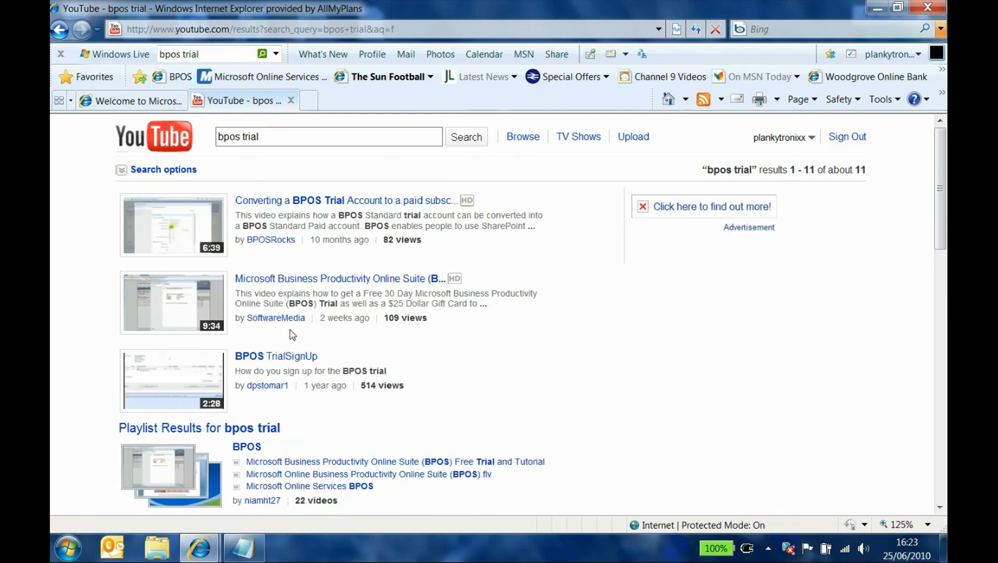